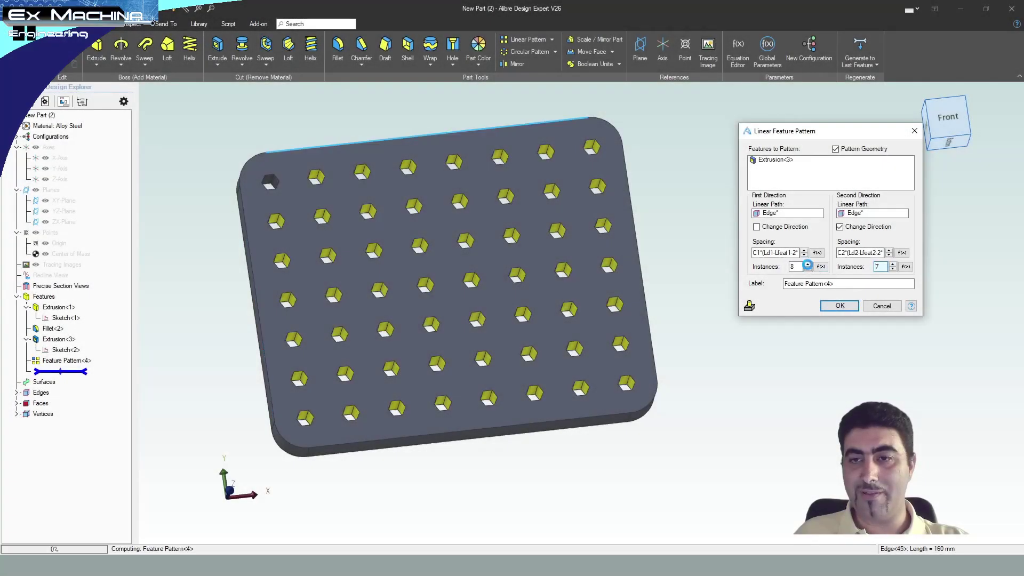
Step the hexagon pattern's First Direction Instances count up from 8 to 10
{"action": "left_click", "coordinate": [807, 264]}
{"action": "left_click", "coordinate": [807, 264]}
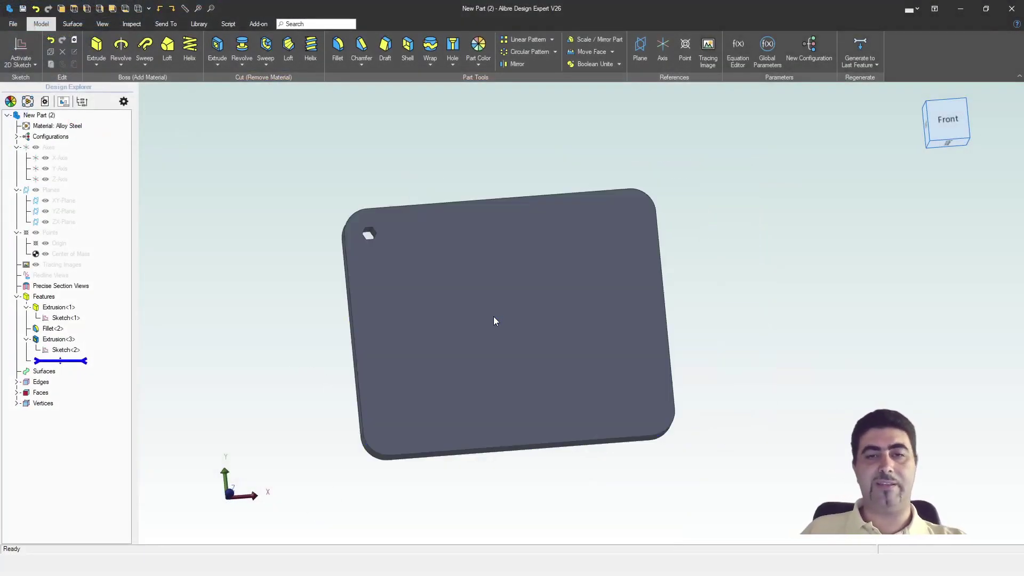
Orbit the plate, then call up the context menu for Sketch<2> in the Design Explorer
{"action": "right_click_drag", "start_coordinate": [493, 320], "coordinate": [459, 329]}
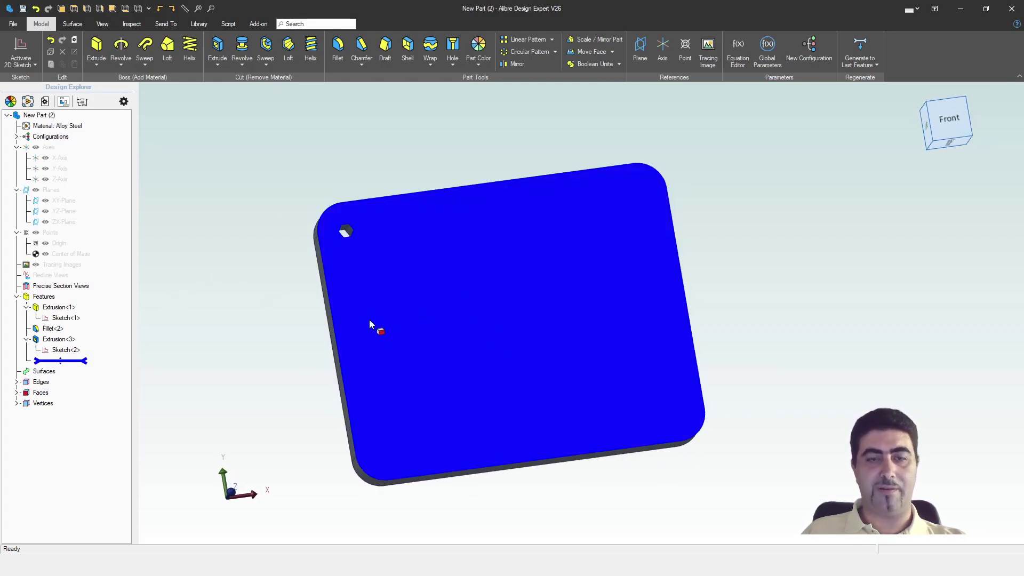
{"action": "right_click", "coordinate": [81, 351]}
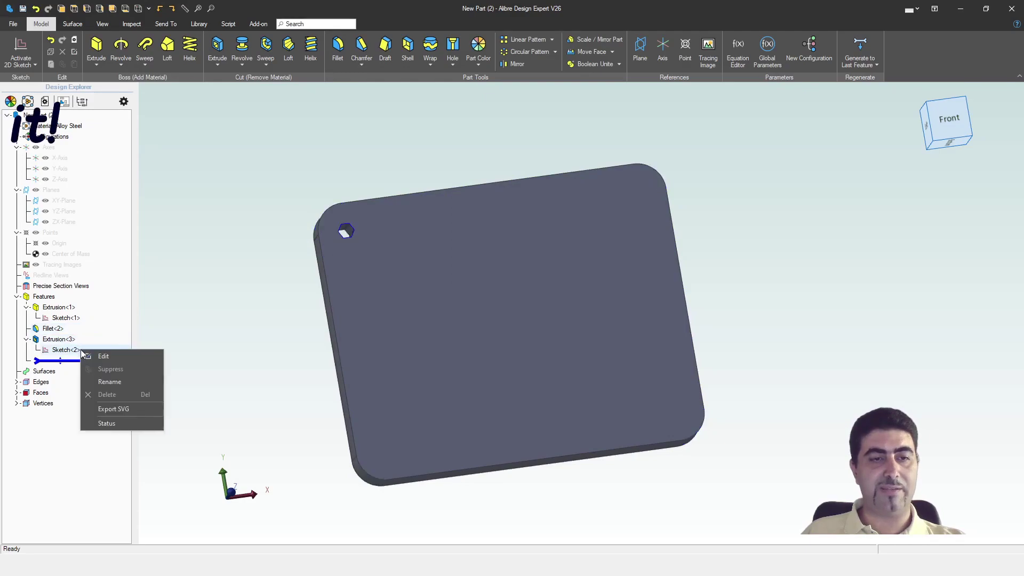
Edit Sketch<2> and move the Ø10 mm label closer to the hexagon
{"action": "left_click", "coordinate": [102, 356]}
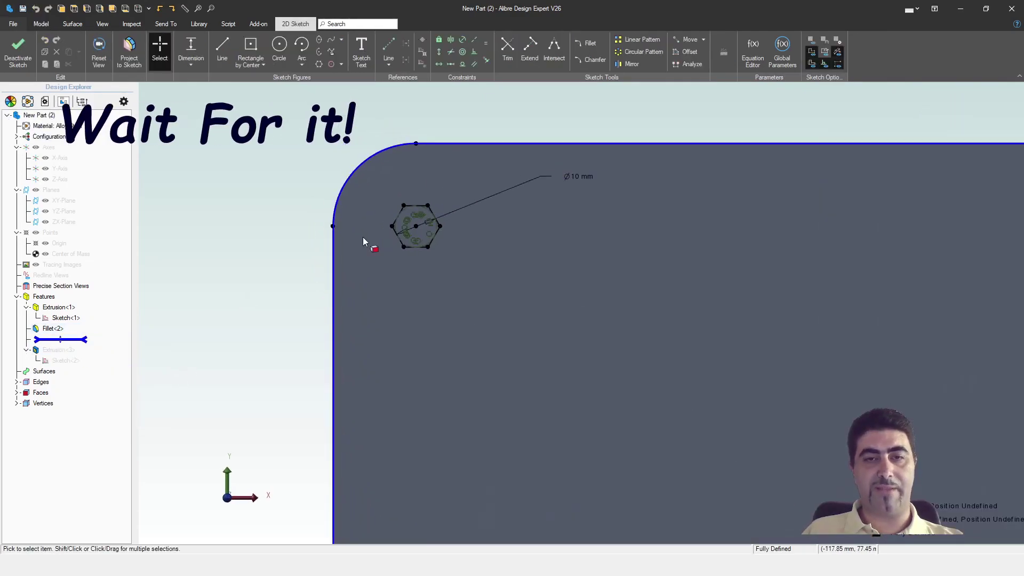
{"action": "left_click_drag", "start_coordinate": [549, 174], "coordinate": [507, 168]}
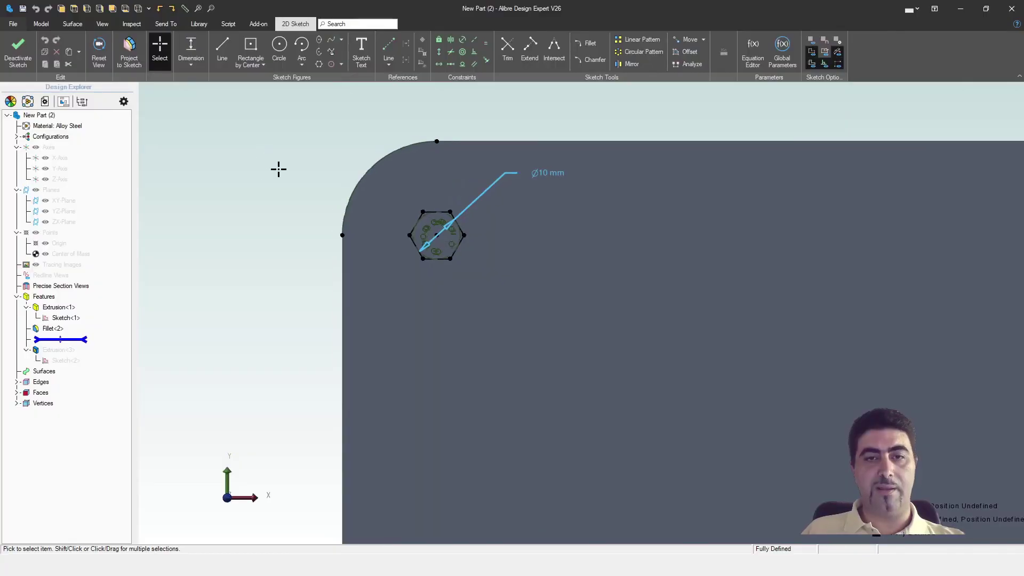
{"action": "left_click", "coordinate": [448, 290]}
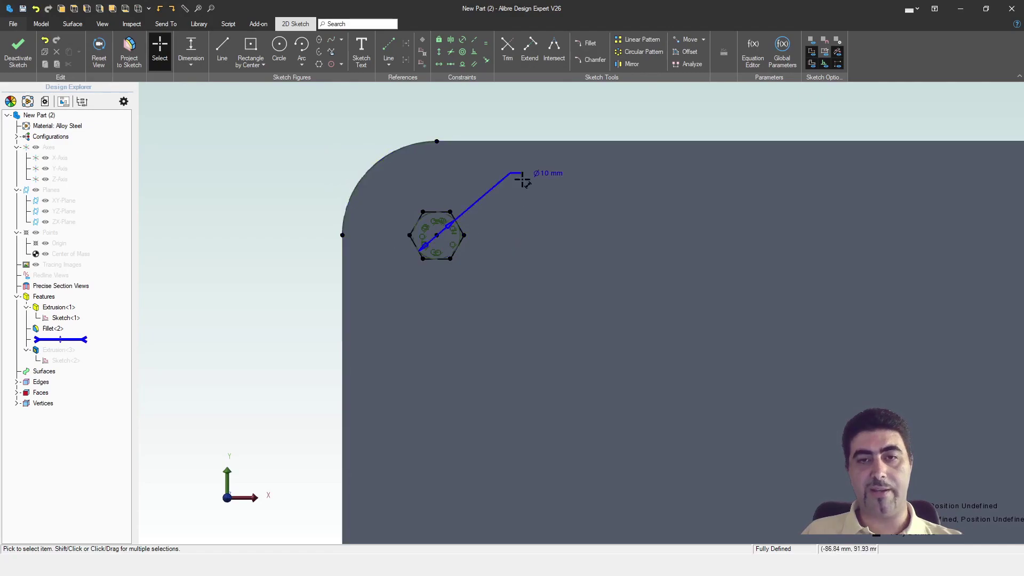
Zoom in on the hexagon in the sketch to prepare for dimensioning
{"action": "scroll", "coordinate": [487, 168], "scroll_direction": "up", "scroll_amount": 2}
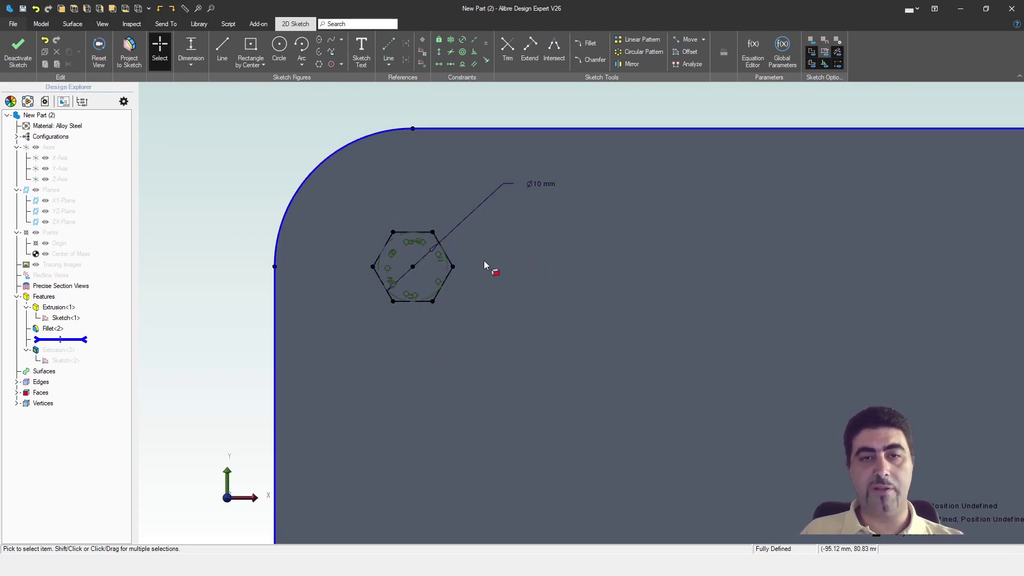
{"action": "scroll", "coordinate": [384, 212], "scroll_direction": "up", "scroll_amount": 5}
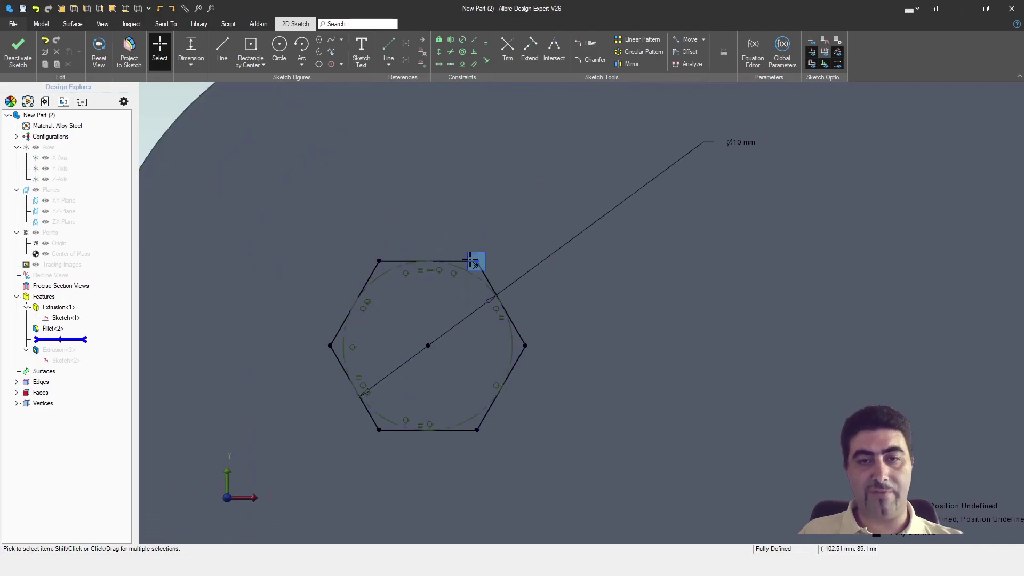
{"action": "scroll", "coordinate": [381, 260], "scroll_direction": "down", "scroll_amount": 5}
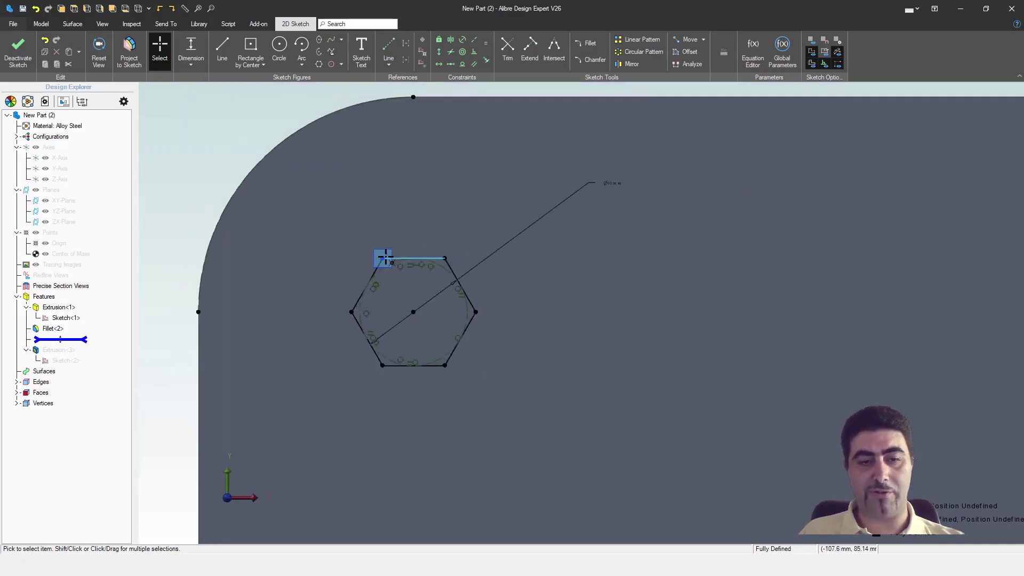
{"action": "scroll", "coordinate": [338, 359], "scroll_direction": "up", "scroll_amount": 2}
{"action": "scroll", "coordinate": [355, 183], "scroll_direction": "down", "scroll_amount": 3}
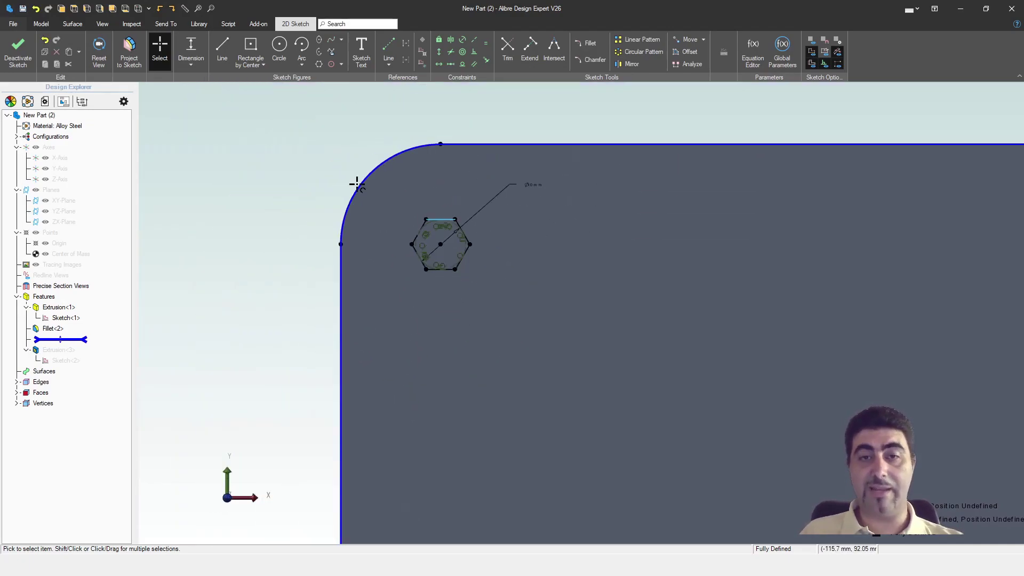
{"action": "right_click", "coordinate": [245, 225]}
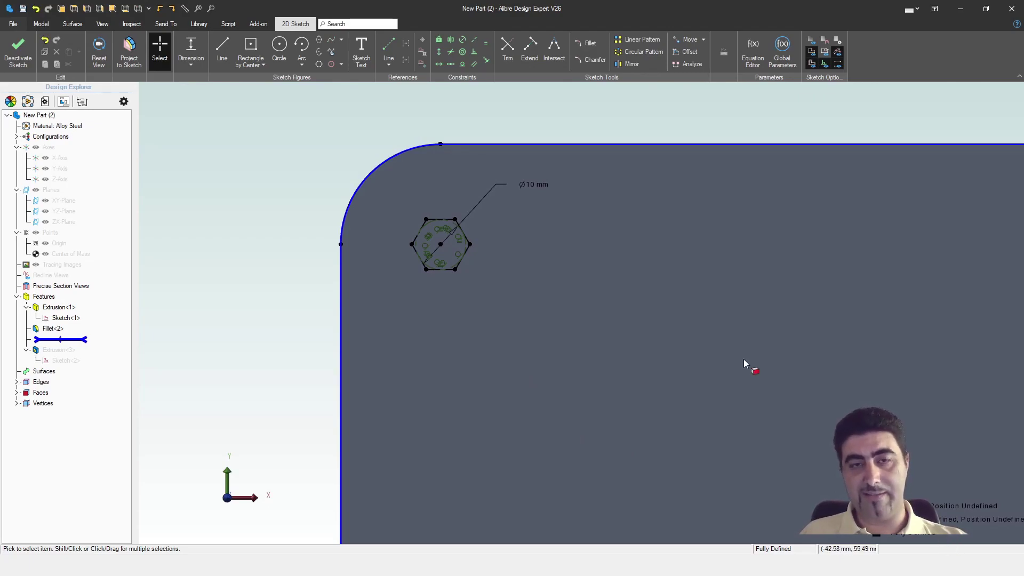
{"action": "scroll", "coordinate": [183, 235], "scroll_direction": "down", "scroll_amount": 2}
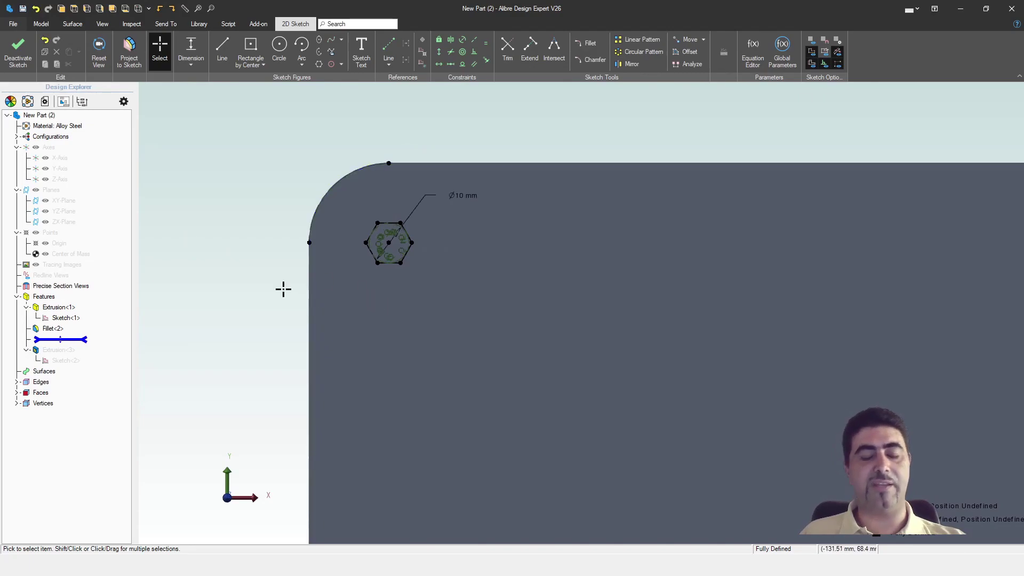
{"action": "scroll", "coordinate": [388, 162], "scroll_direction": "up", "scroll_amount": 2}
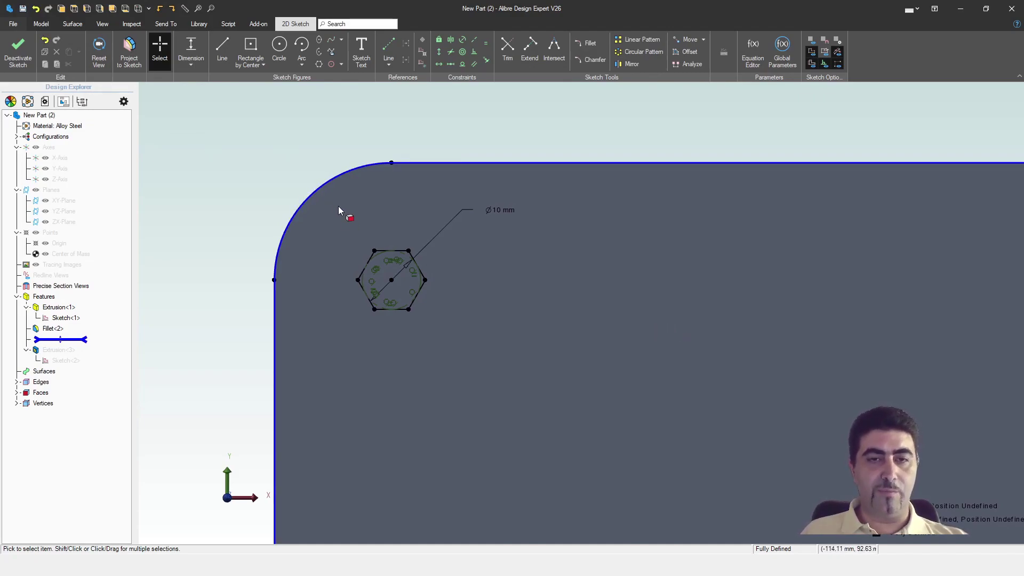
Dimension the hexagon's left-to-right corners (11.547005 mm) as a parameter and show it in the Equation Editor
{"action": "key", "text": "l"}
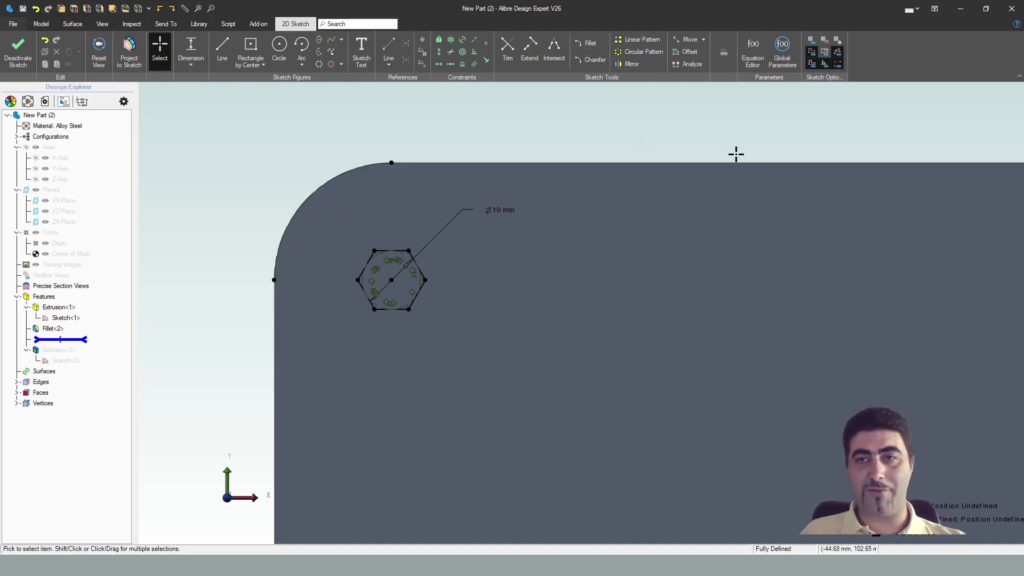
{"action": "left_click", "coordinate": [357, 281]}
{"action": "left_click", "coordinate": [425, 279]}
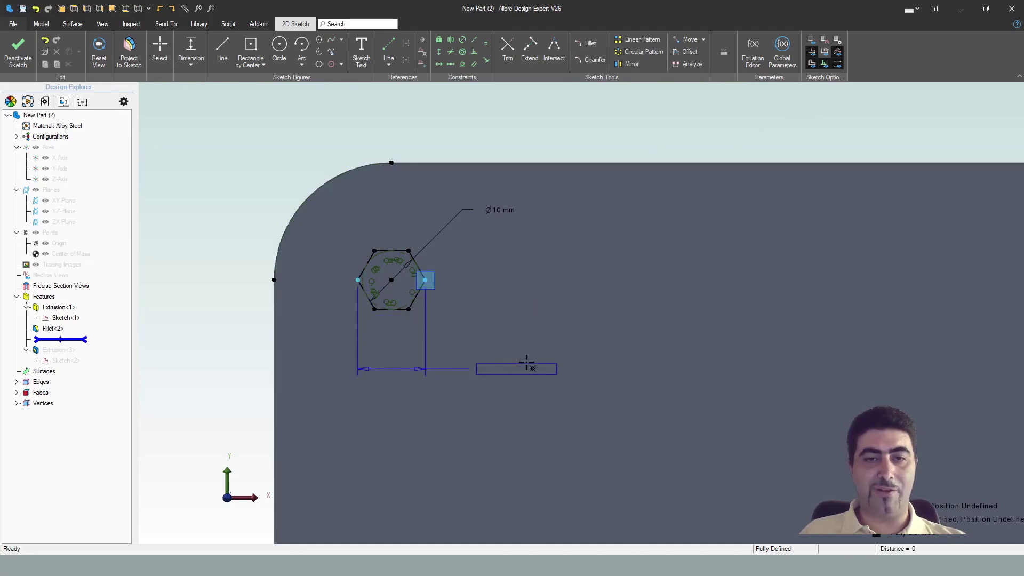
{"action": "left_click", "coordinate": [523, 337]}
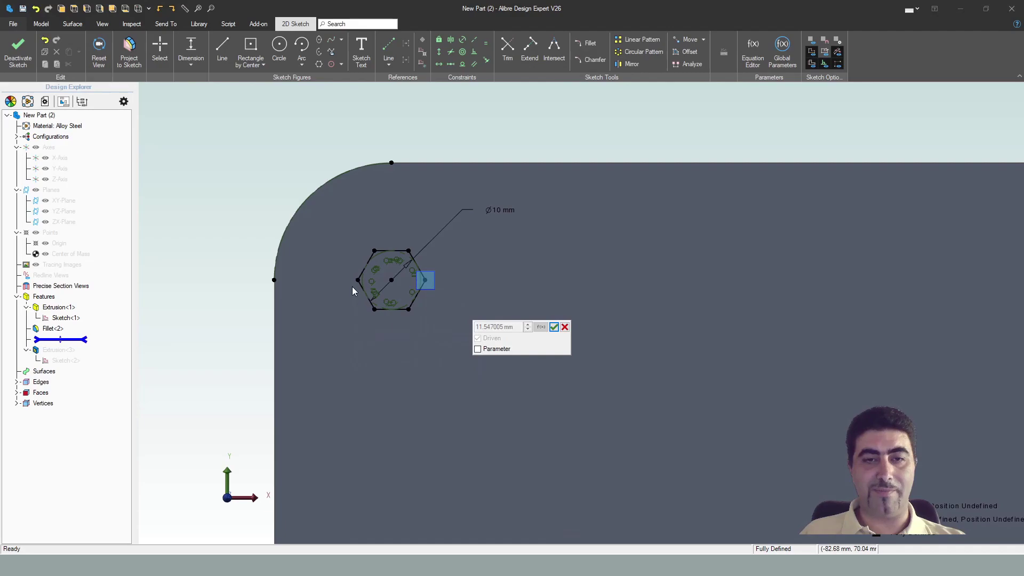
{"action": "left_click", "coordinate": [478, 349]}
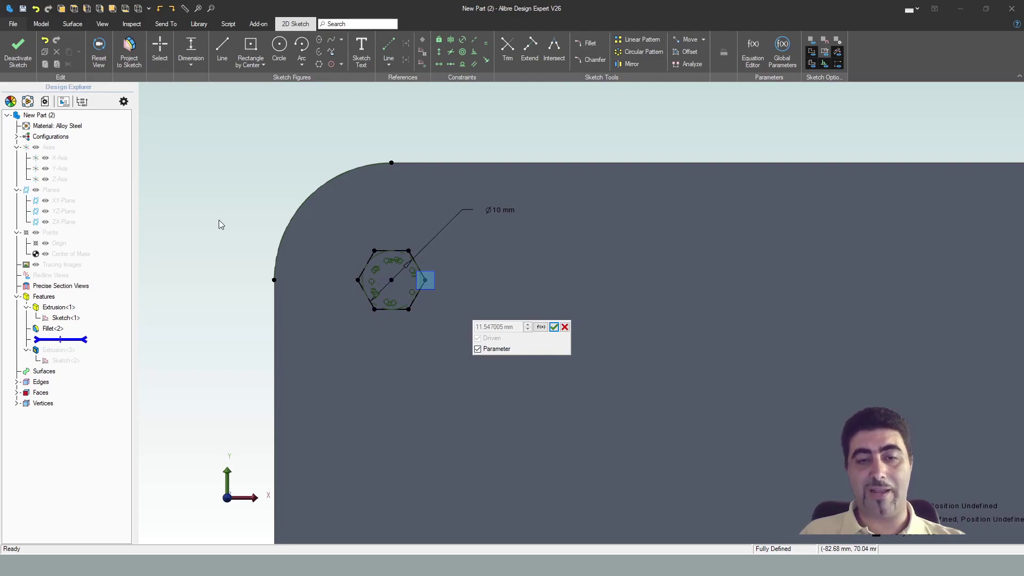
{"action": "left_click", "coordinate": [541, 327]}
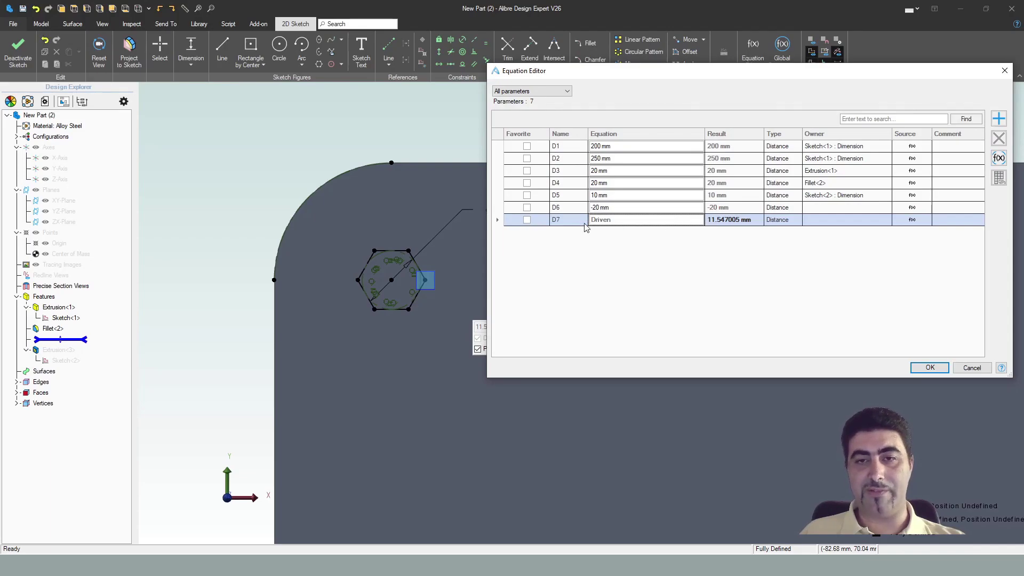
Rename parameter D7 to Lfeat1 in the Equation Editor and confirm with OK
{"action": "left_click", "coordinate": [566, 220]}
{"action": "type", "text": "Lfeat1"}
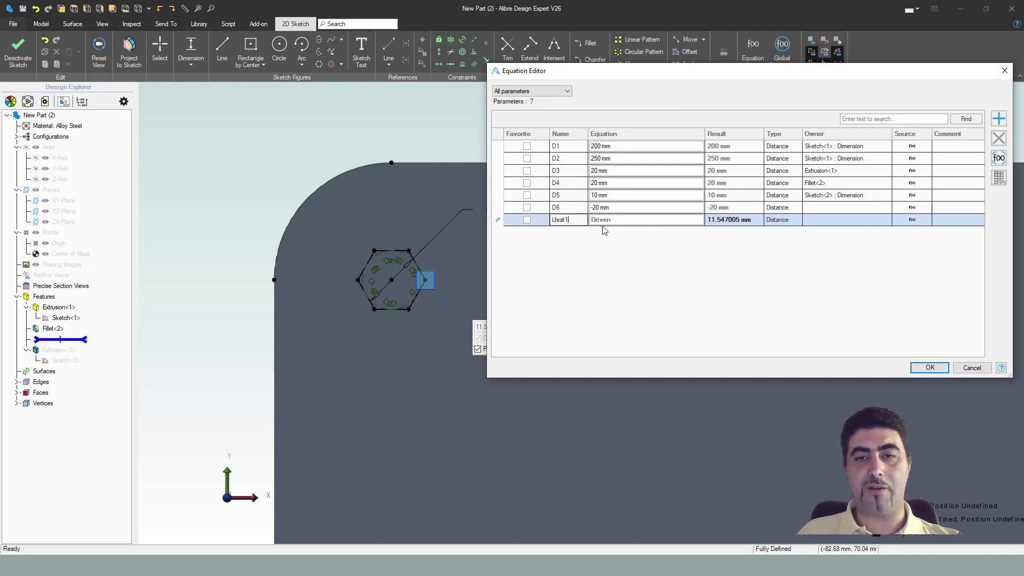
{"action": "left_click", "coordinate": [928, 368]}
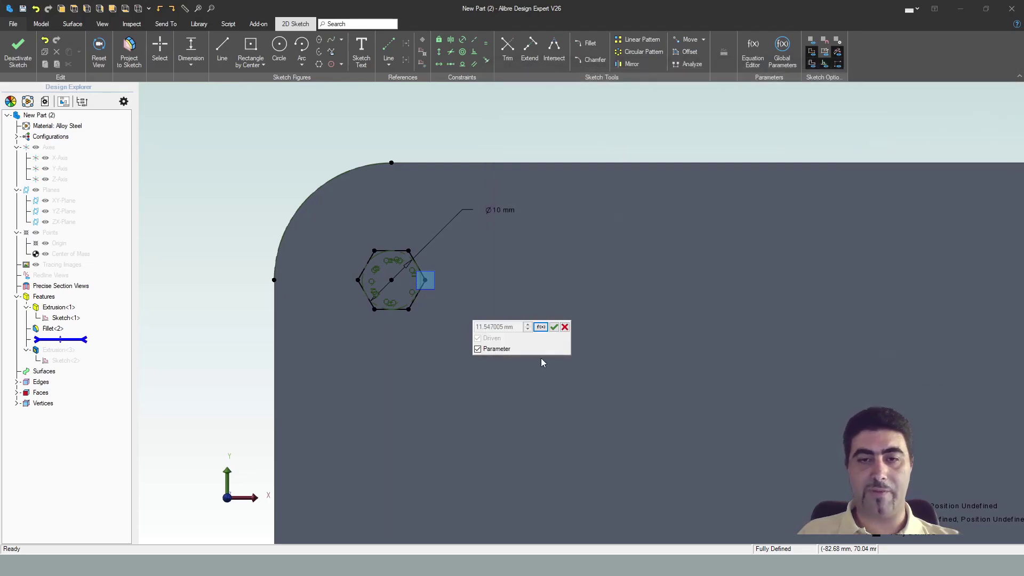
Accept the 11.547005 mm width and add a driven 10 mm across-flats dimension
{"action": "left_click", "coordinate": [554, 327]}
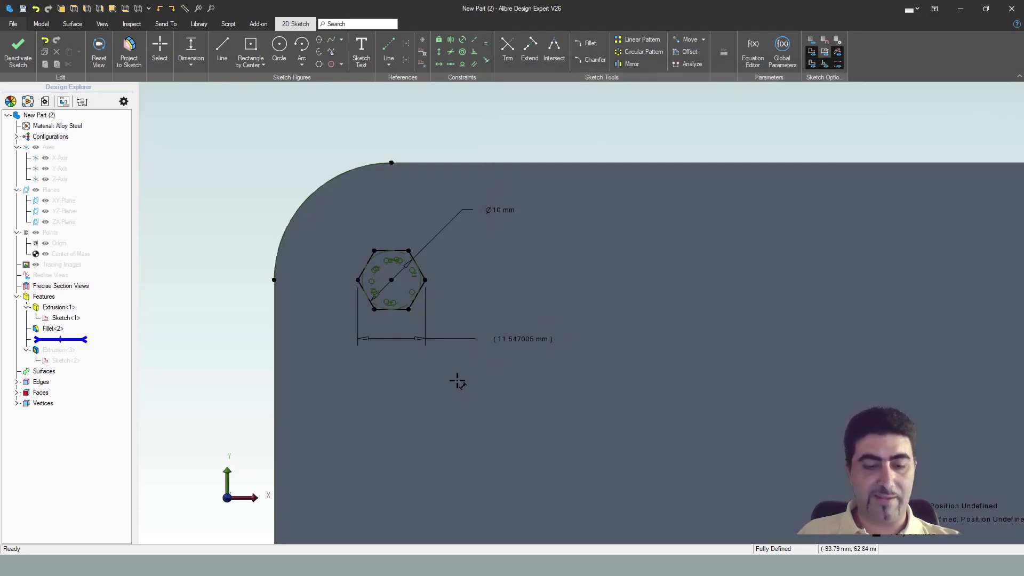
{"action": "left_click", "coordinate": [393, 312]}
{"action": "left_click", "coordinate": [486, 281]}
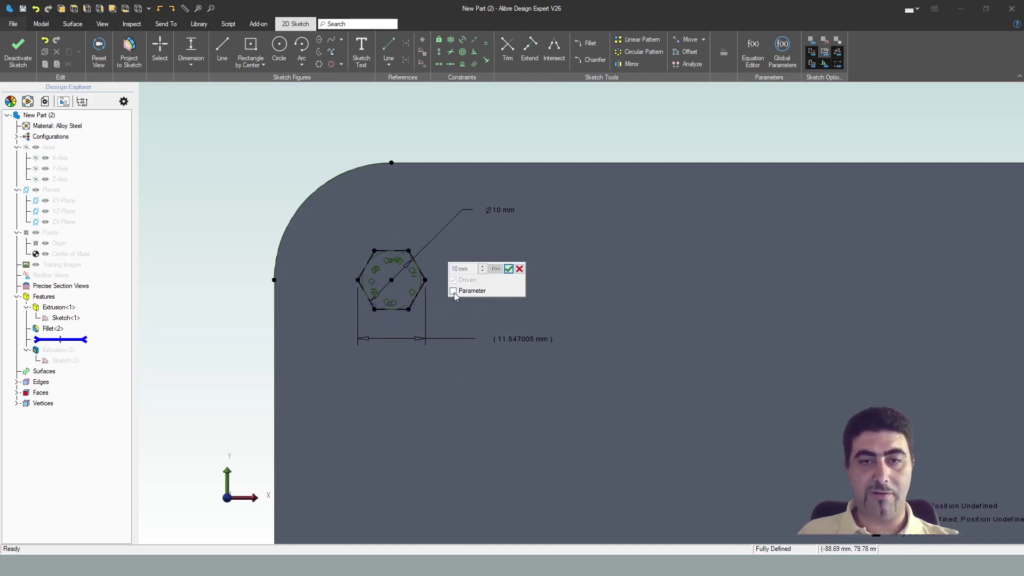
{"action": "left_click", "coordinate": [508, 269]}
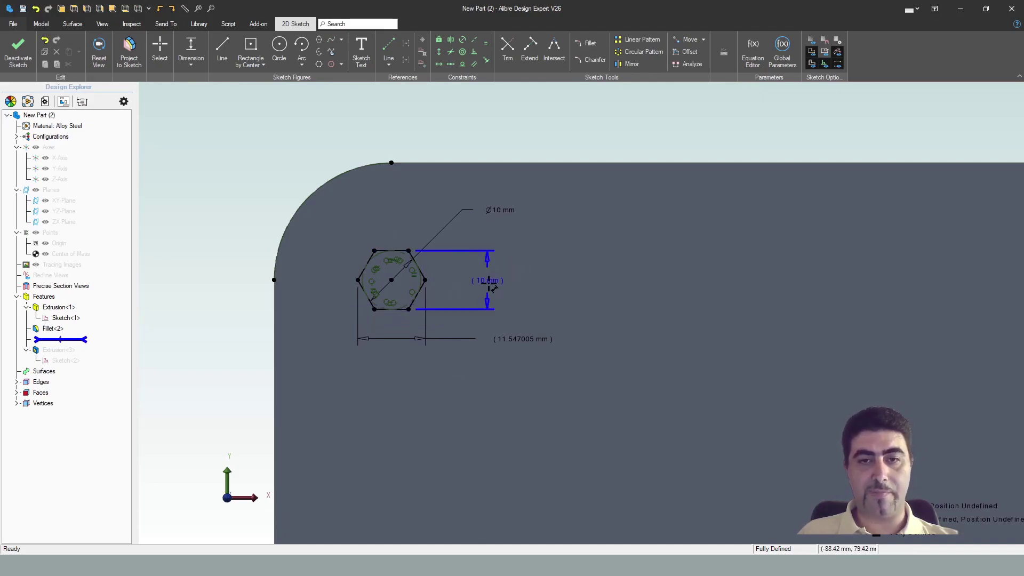
{"action": "left_click", "coordinate": [489, 285]}
{"action": "key", "text": "Escape"}
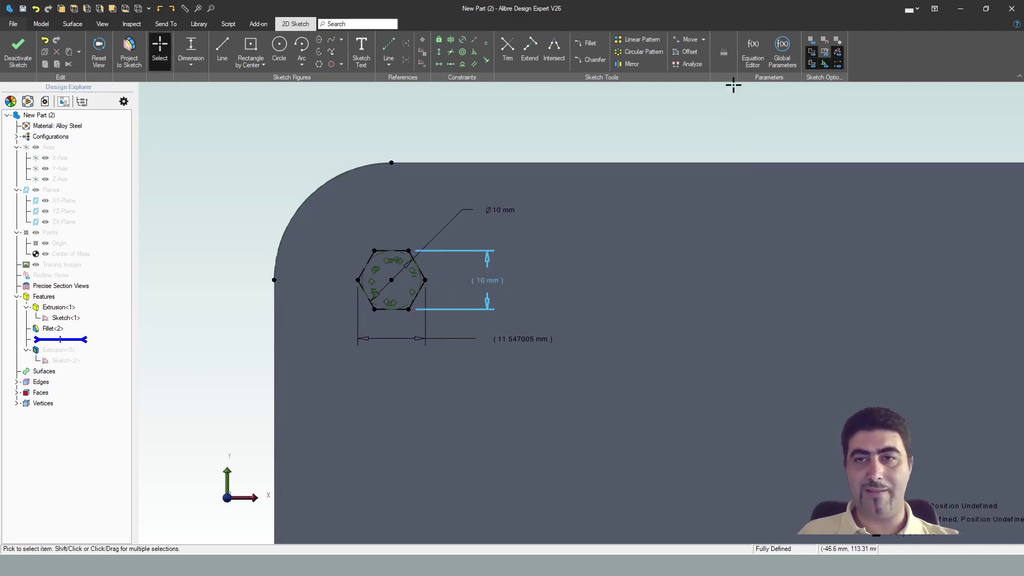
Review the parameters in the Equation Editor, then bring up the Ø10 mm diameter's equation
{"action": "left_click", "coordinate": [752, 52]}
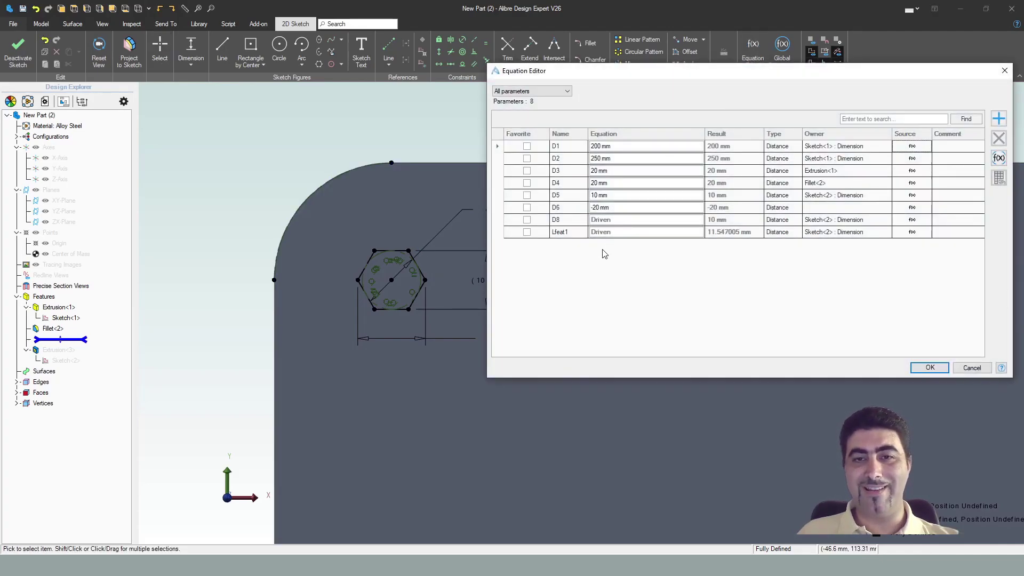
{"action": "key", "text": "Escape"}
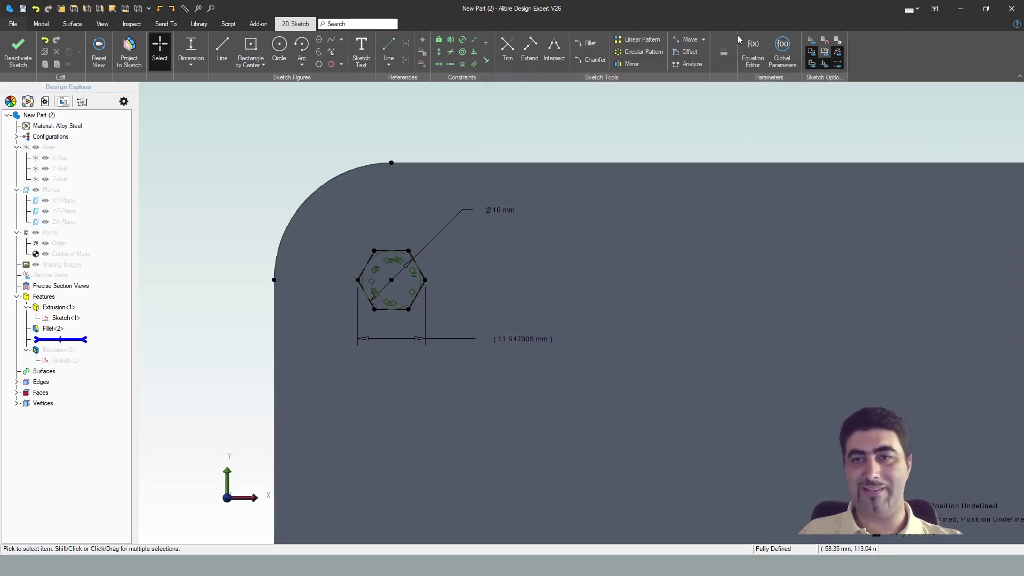
{"action": "left_click", "coordinate": [752, 52]}
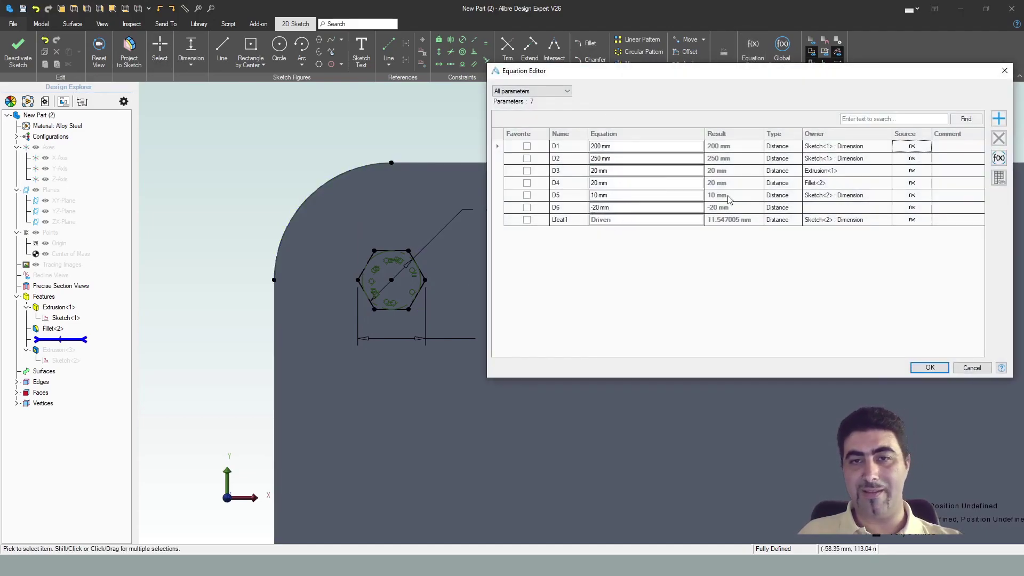
{"action": "left_click", "coordinate": [929, 367]}
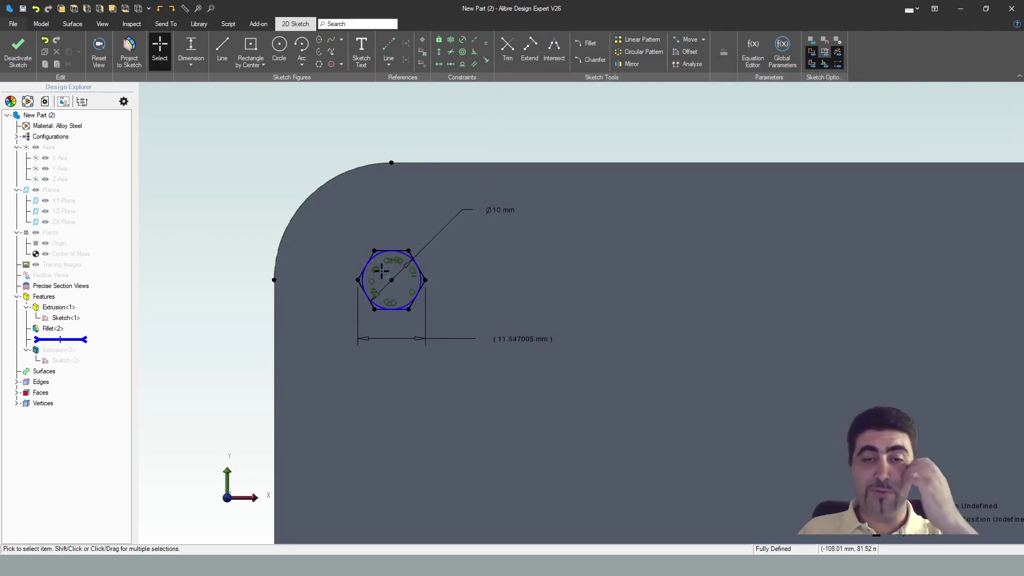
{"action": "double_click", "coordinate": [498, 211]}
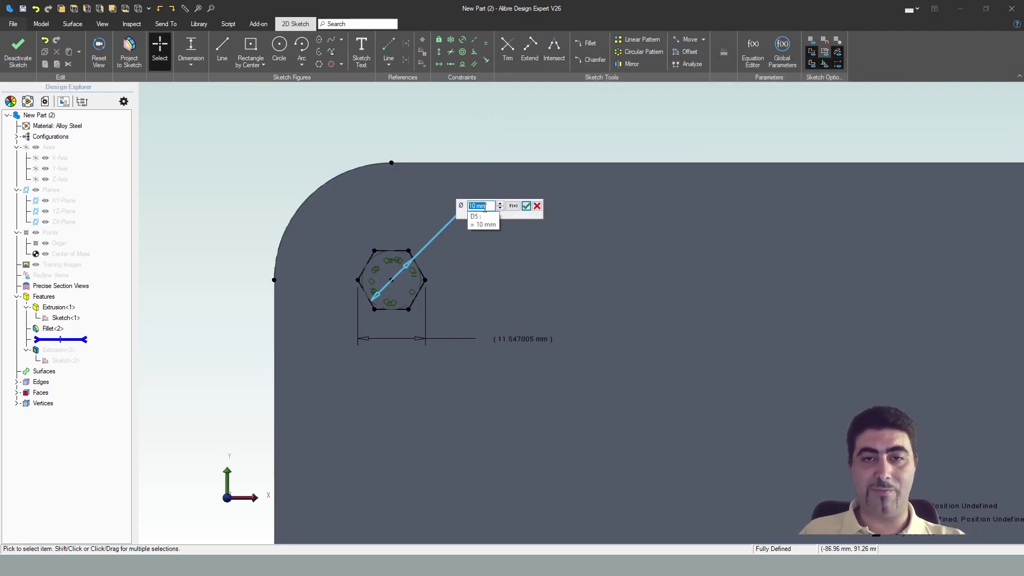
{"action": "left_click", "coordinate": [513, 206]}
Rename D5 to Lfeat2, apply the 10 mm diameter, and reposition its label
{"action": "left_click", "coordinate": [569, 198]}
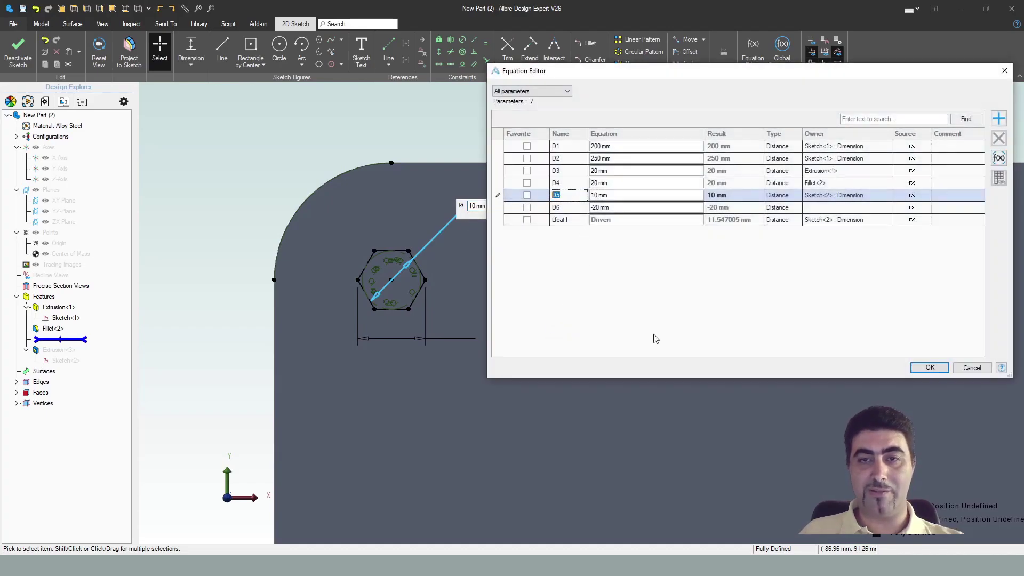
{"action": "type", "text": "Lfeat2"}
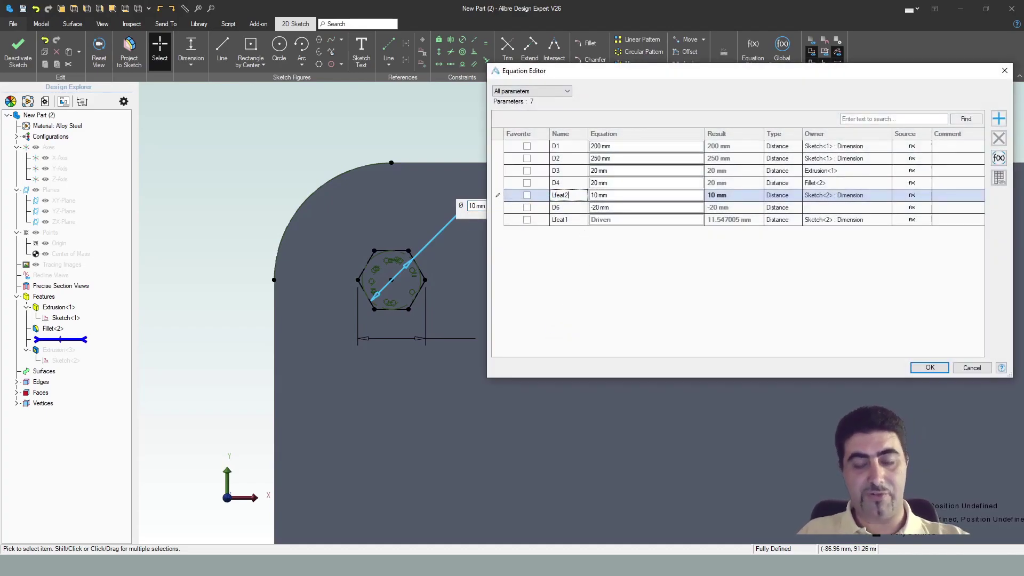
{"action": "left_click", "coordinate": [930, 368]}
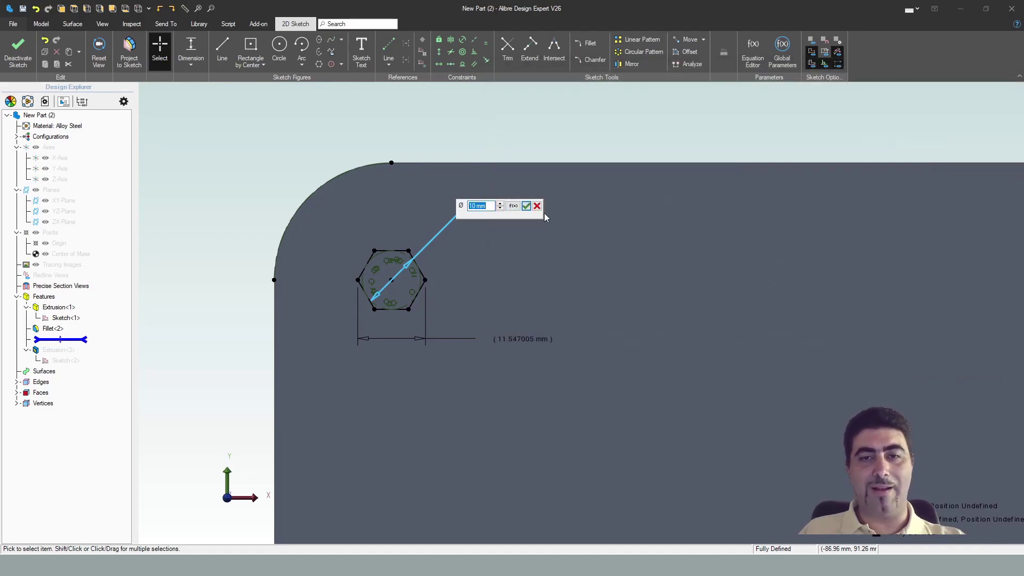
{"action": "left_click", "coordinate": [524, 206]}
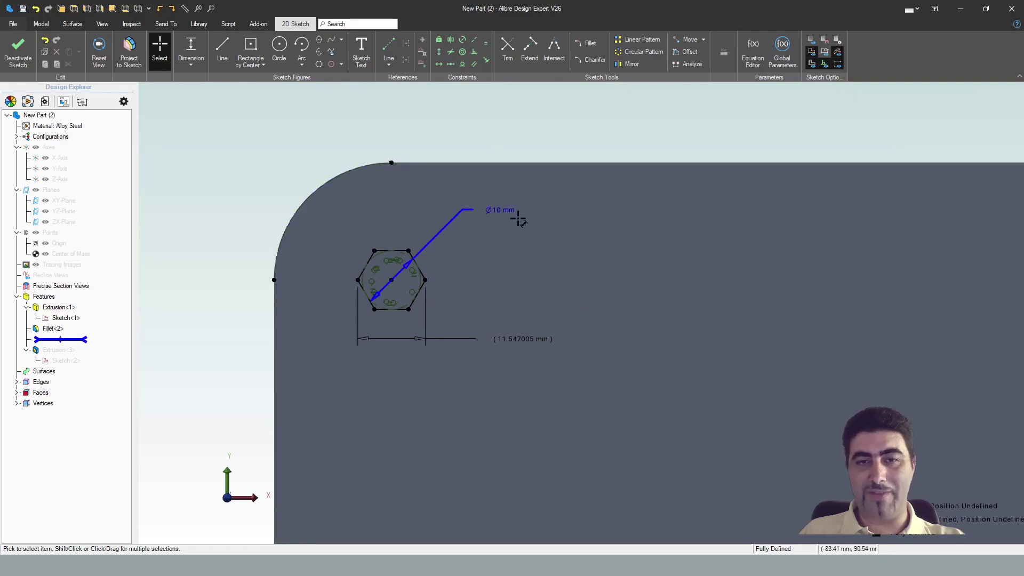
{"action": "left_click_drag", "start_coordinate": [521, 217], "coordinate": [480, 246]}
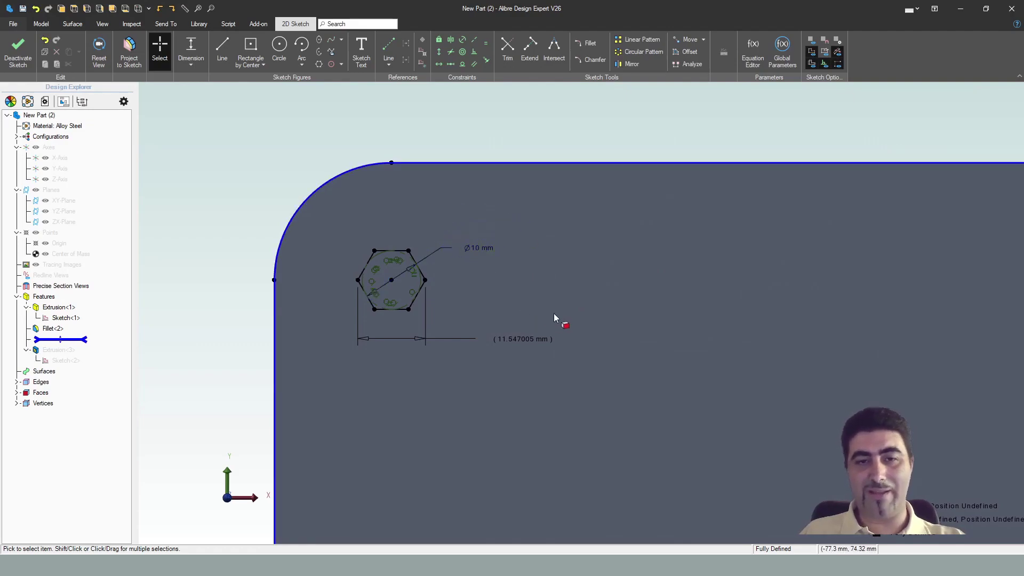
{"action": "scroll", "coordinate": [622, 302], "scroll_direction": "down", "scroll_amount": 1}
{"action": "scroll", "coordinate": [315, 247], "scroll_direction": "up", "scroll_amount": 2}
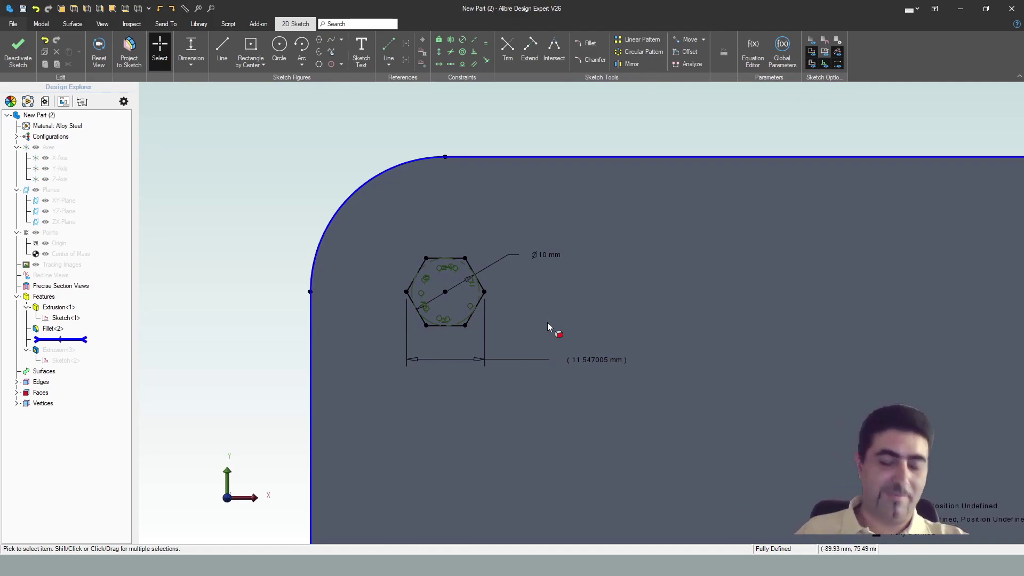
Dimension the hexagon 14.226497 mm from the plate's left edge as parameter DistEdge1
{"action": "key", "text": "Escape"}
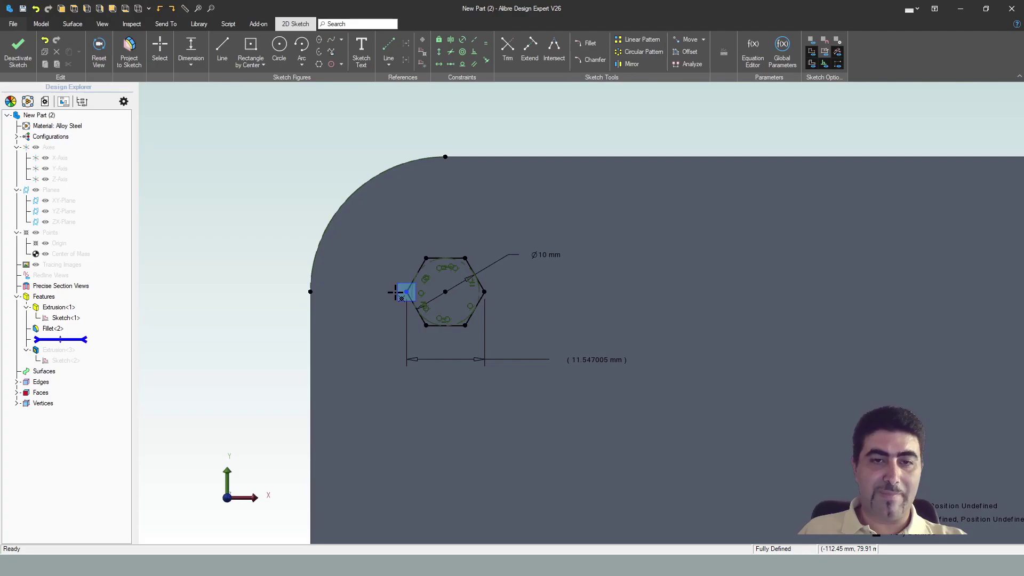
{"action": "left_click", "coordinate": [396, 293]}
{"action": "left_click", "coordinate": [217, 328]}
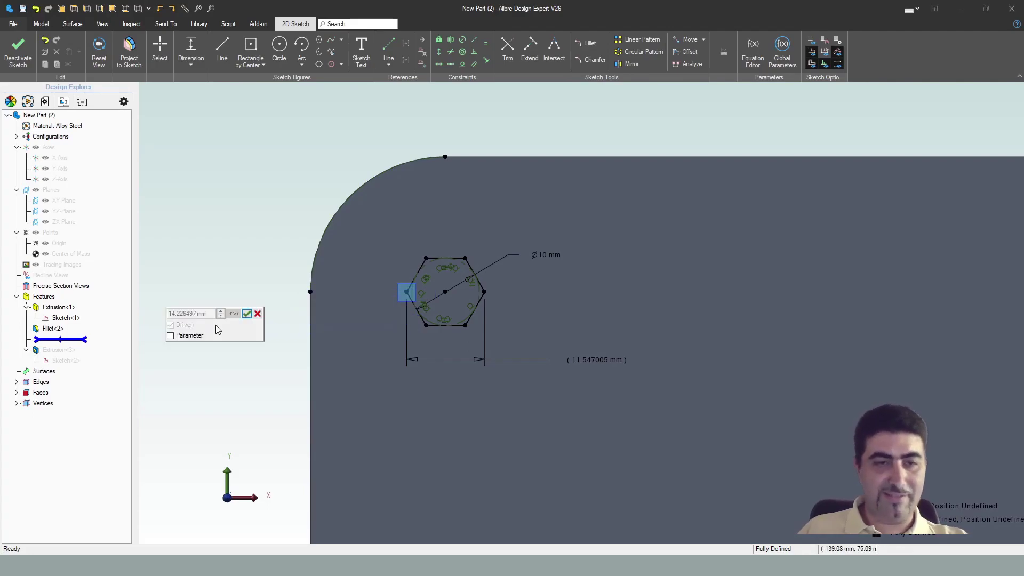
{"action": "left_click", "coordinate": [172, 336]}
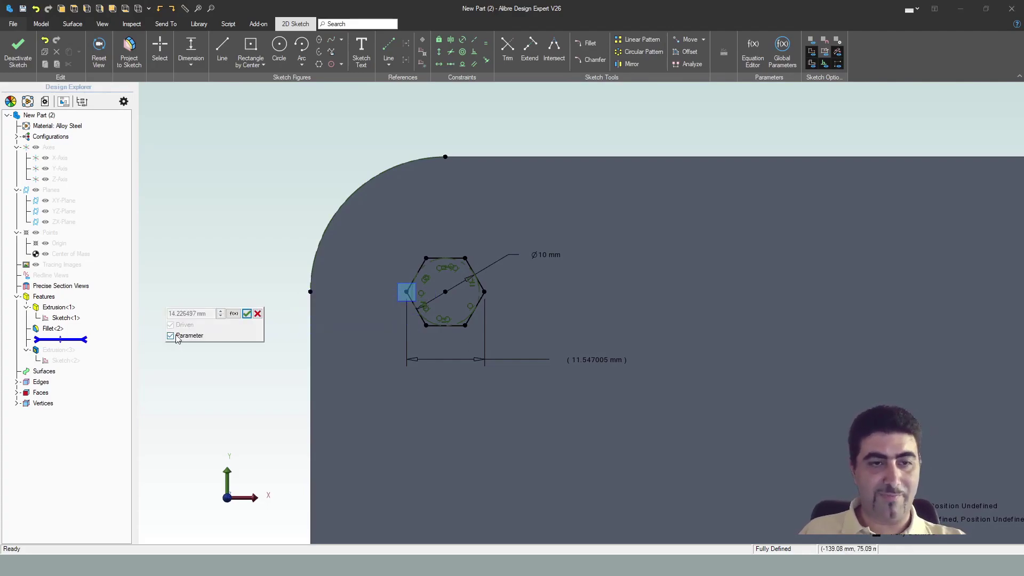
{"action": "left_click", "coordinate": [234, 313]}
{"action": "left_click", "coordinate": [579, 212]}
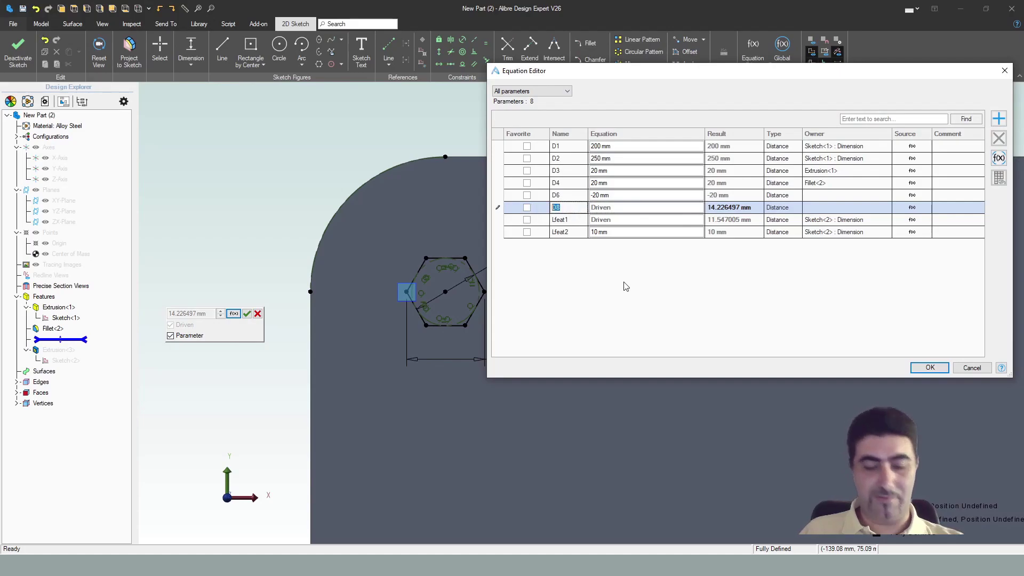
{"action": "type", "text": "D"}
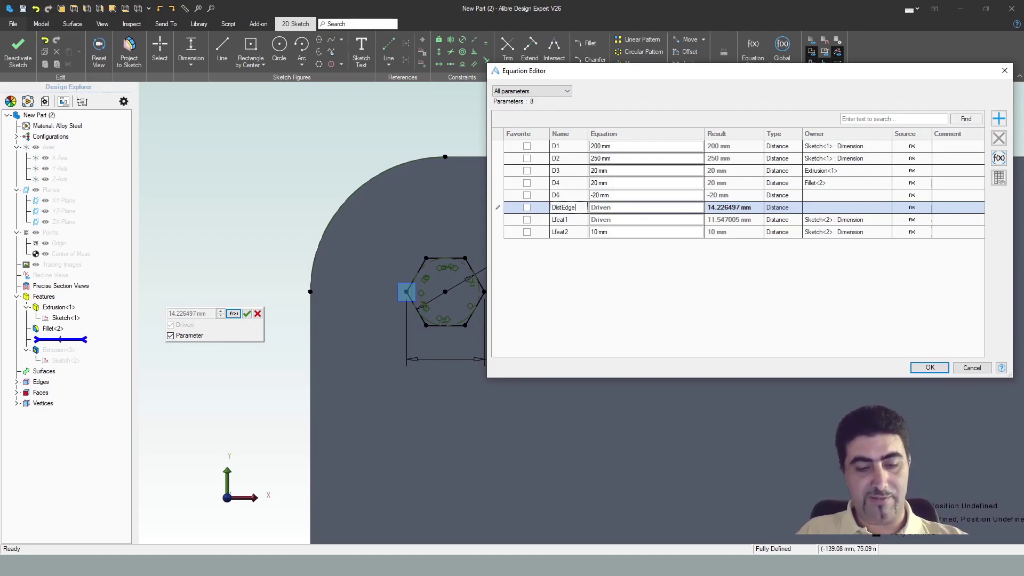
{"action": "left_click", "coordinate": [930, 368]}
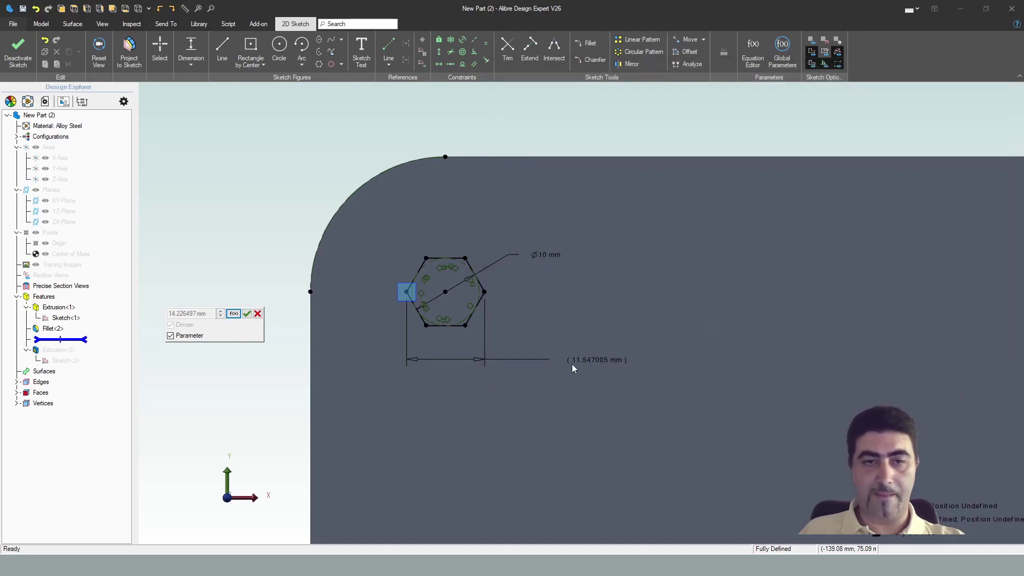
{"action": "left_click", "coordinate": [247, 313]}
Dimension the hexagon 15 mm from the top edge as DistEdge2 and move the label outside the plate
{"action": "left_click", "coordinate": [447, 256]}
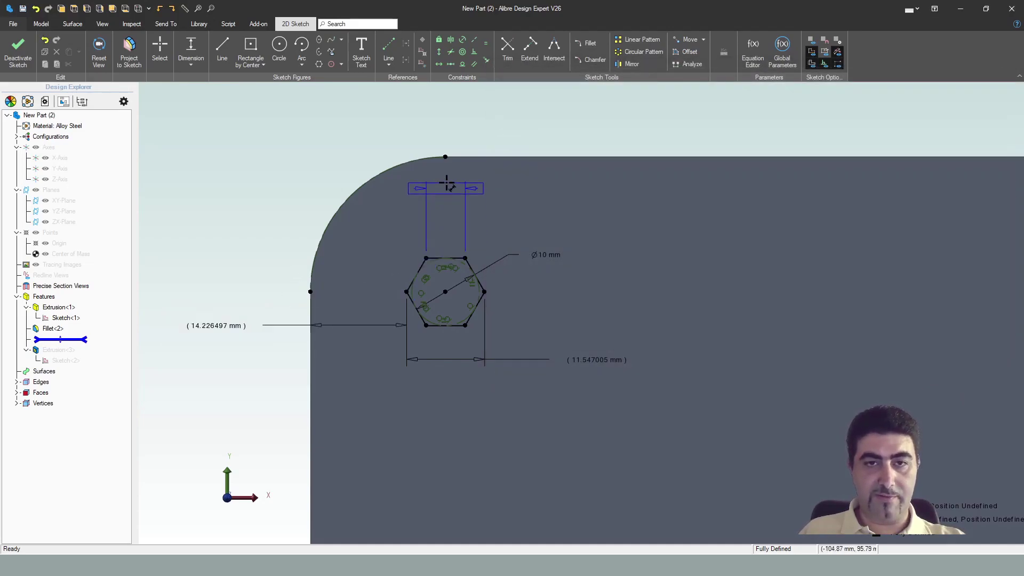
{"action": "left_click", "coordinate": [445, 156]}
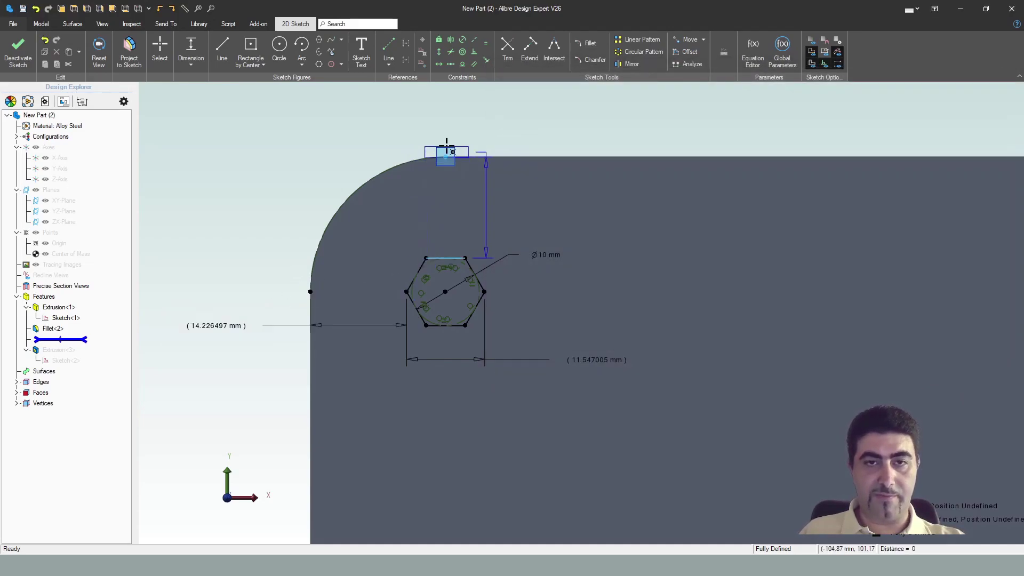
{"action": "left_click", "coordinate": [479, 120]}
{"action": "left_click", "coordinate": [488, 110]}
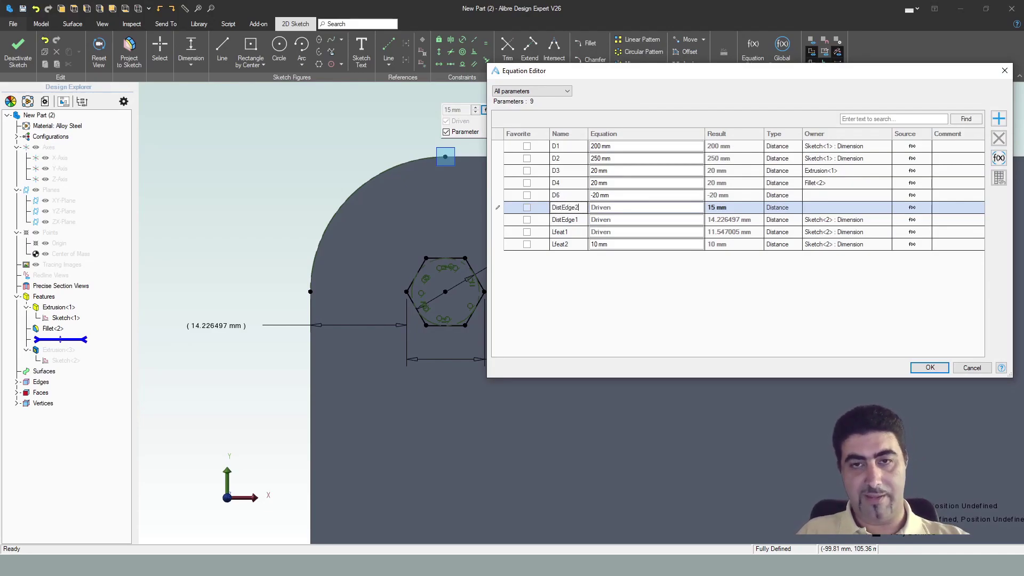
{"action": "left_click", "coordinate": [929, 367]}
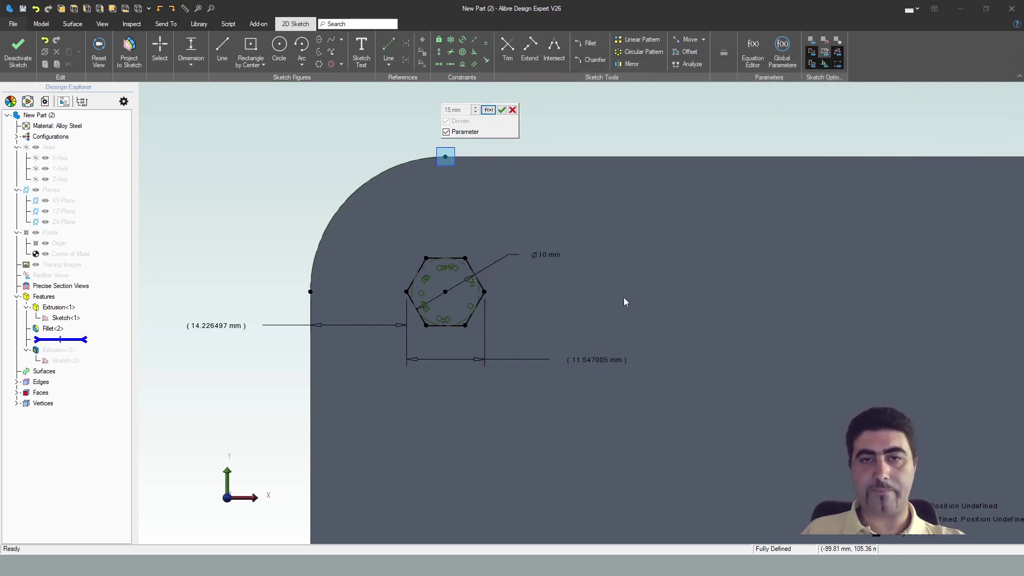
{"action": "left_click", "coordinate": [502, 111]}
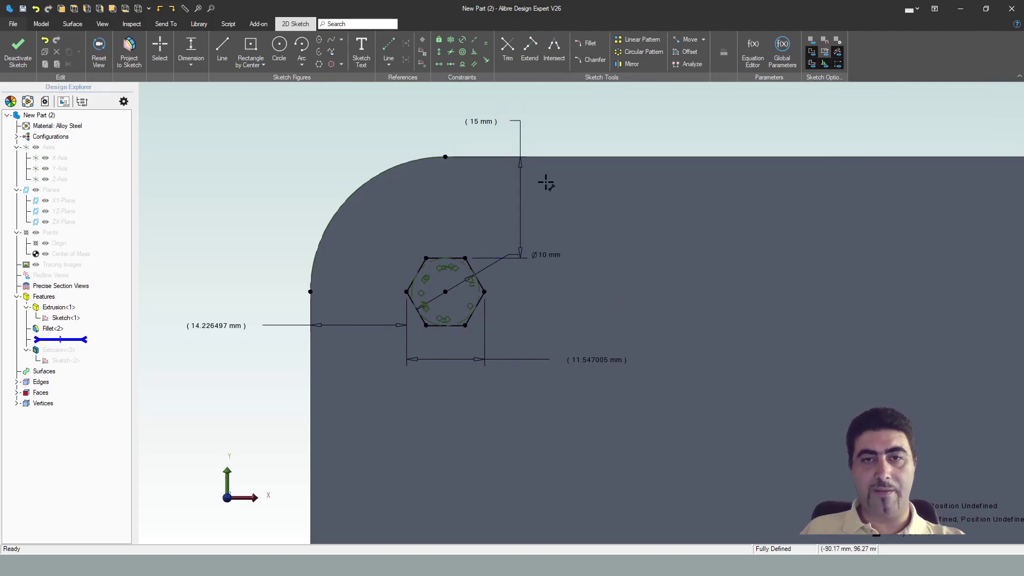
{"action": "key", "text": "Escape"}
{"action": "scroll", "coordinate": [418, 276], "scroll_direction": "down", "scroll_amount": 2}
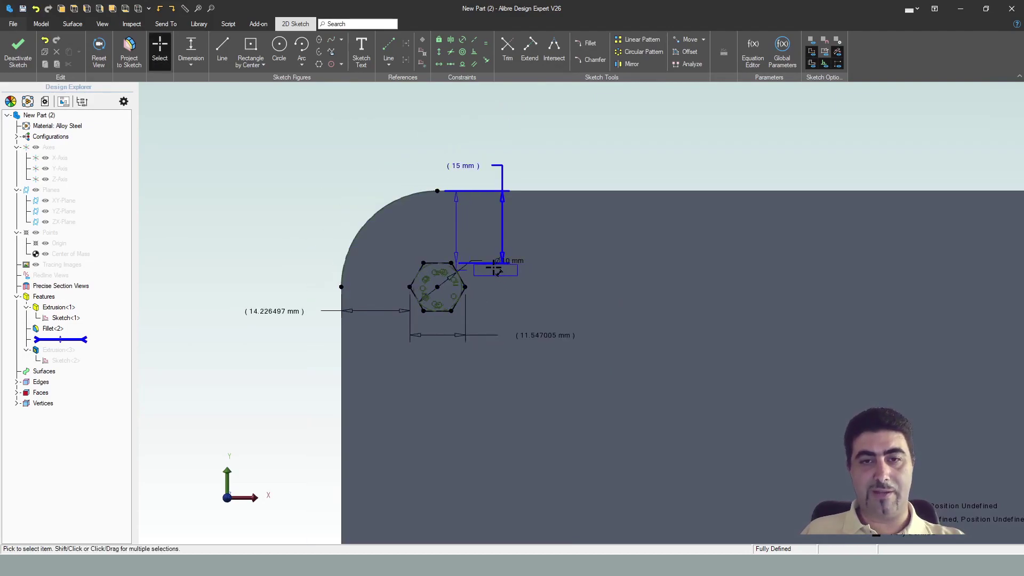
{"action": "left_click_drag", "start_coordinate": [483, 251], "coordinate": [291, 224]}
{"action": "scroll", "coordinate": [309, 320], "scroll_direction": "down", "scroll_amount": 3}
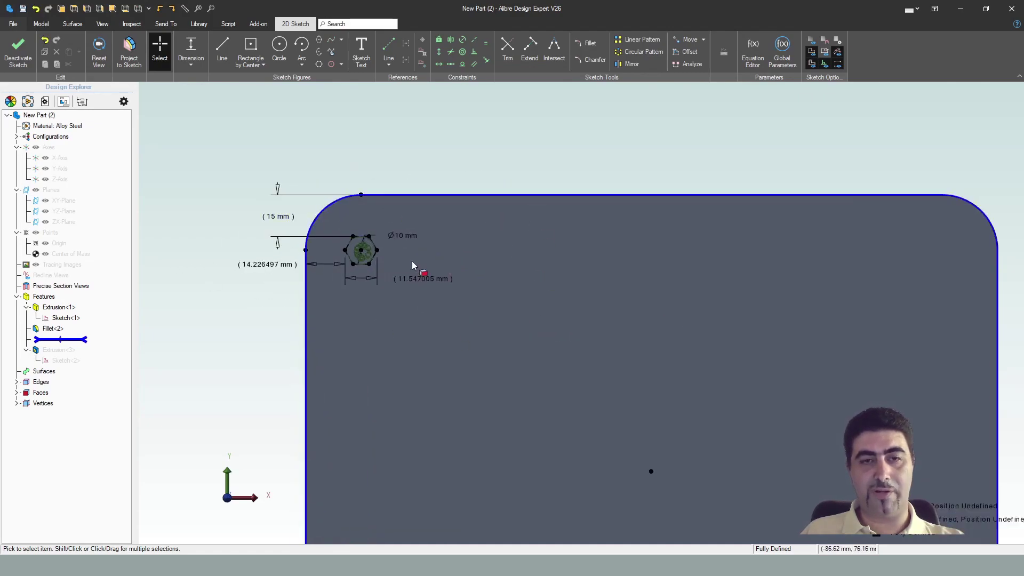
{"action": "left_click", "coordinate": [419, 280]}
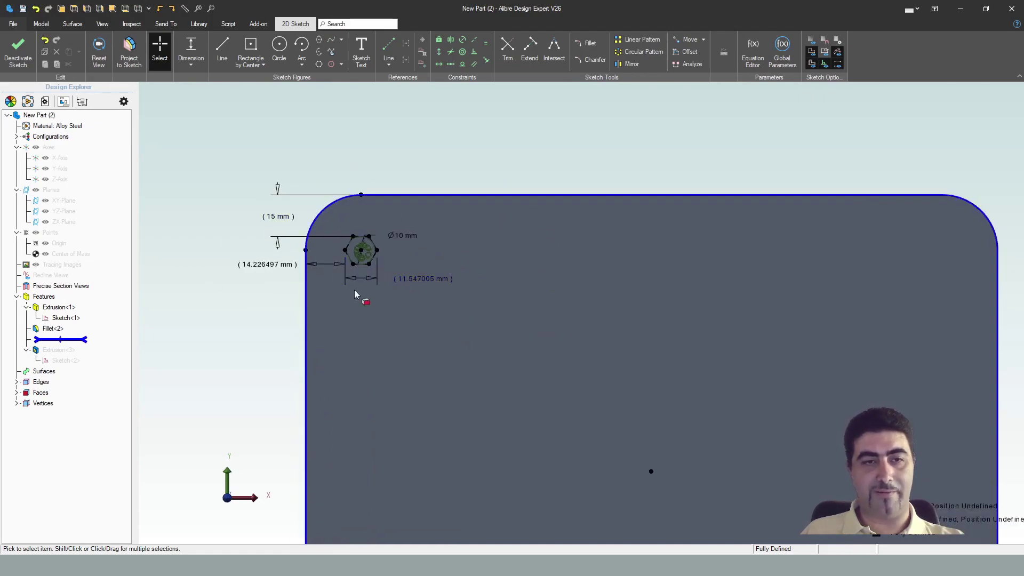
Exit the sketch to cut the hexagon, then rename parameters D1 and D2 to Ld2 and Ld1
{"action": "left_click", "coordinate": [35, 69]}
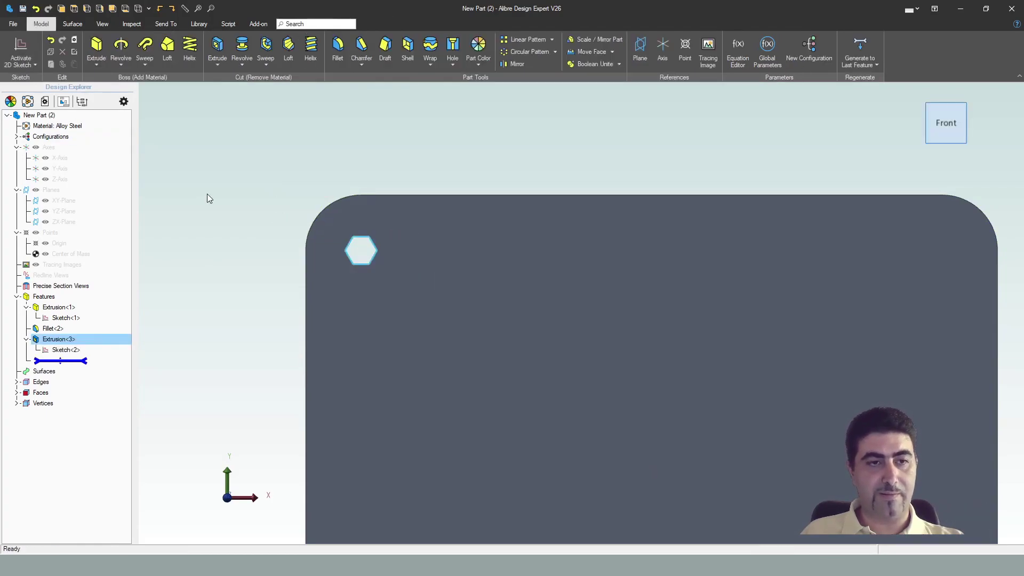
{"action": "middle_click_drag", "start_coordinate": [316, 212], "coordinate": [534, 251]}
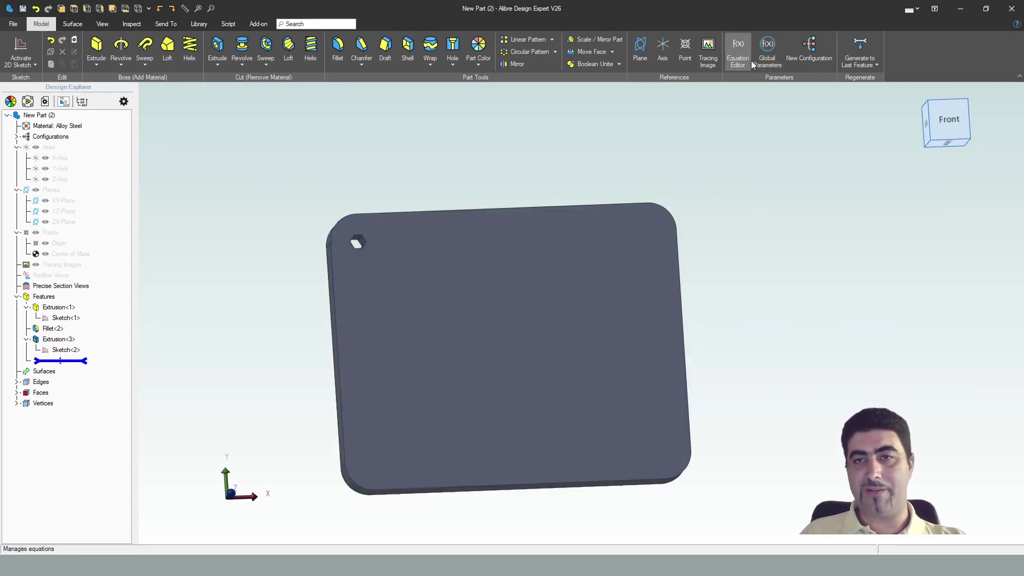
{"action": "left_click", "coordinate": [738, 46]}
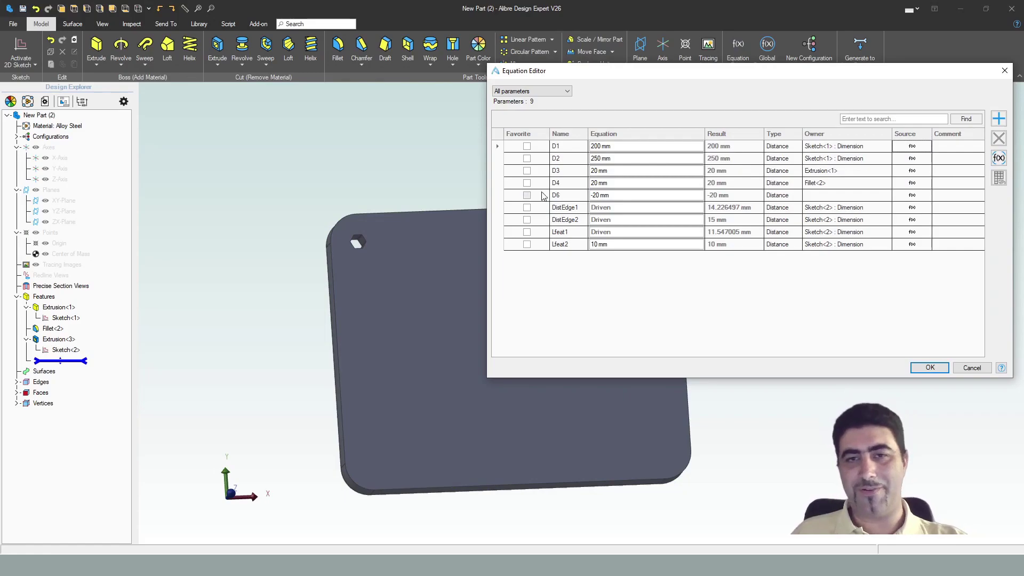
{"action": "double_click", "coordinate": [573, 150]}
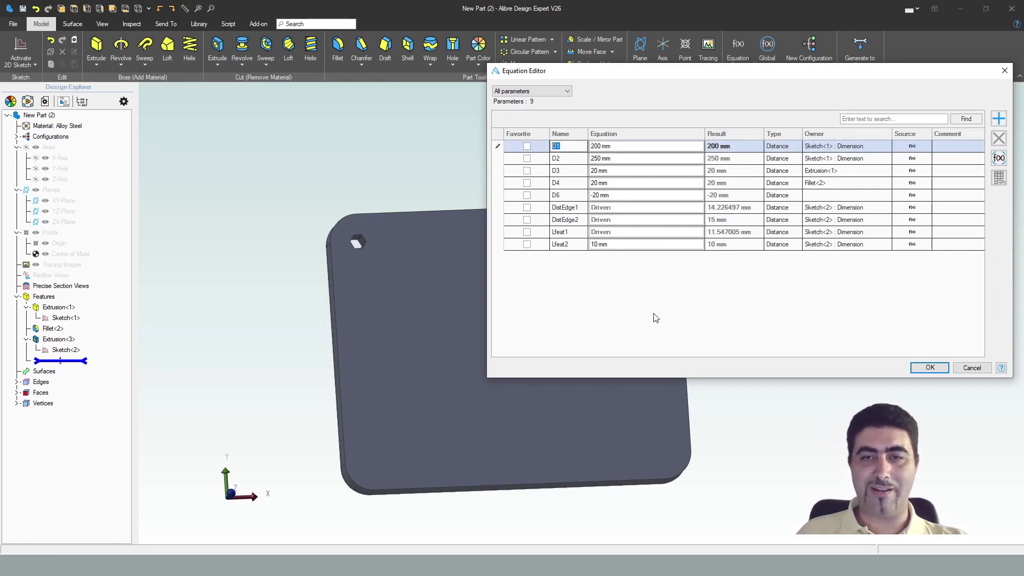
{"action": "type", "text": "Ld2"}
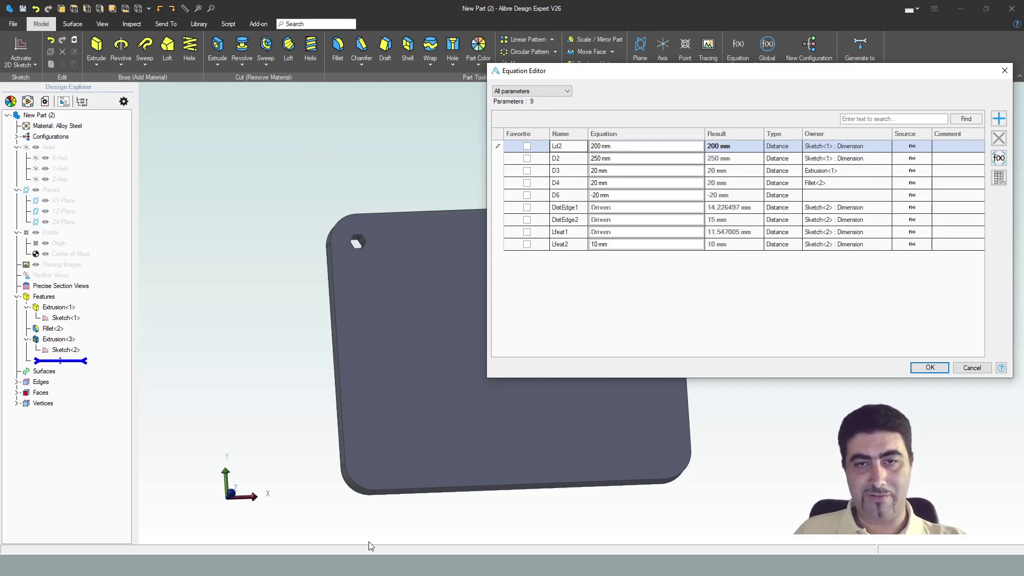
{"action": "double_click", "coordinate": [566, 159]}
{"action": "type", "text": "Ld1"}
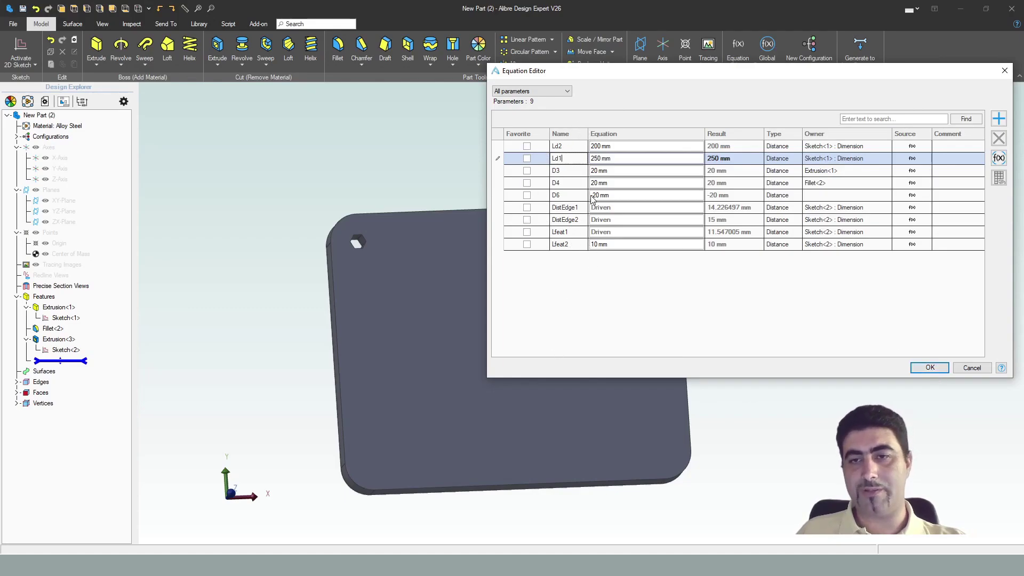
{"action": "left_click", "coordinate": [930, 368]}
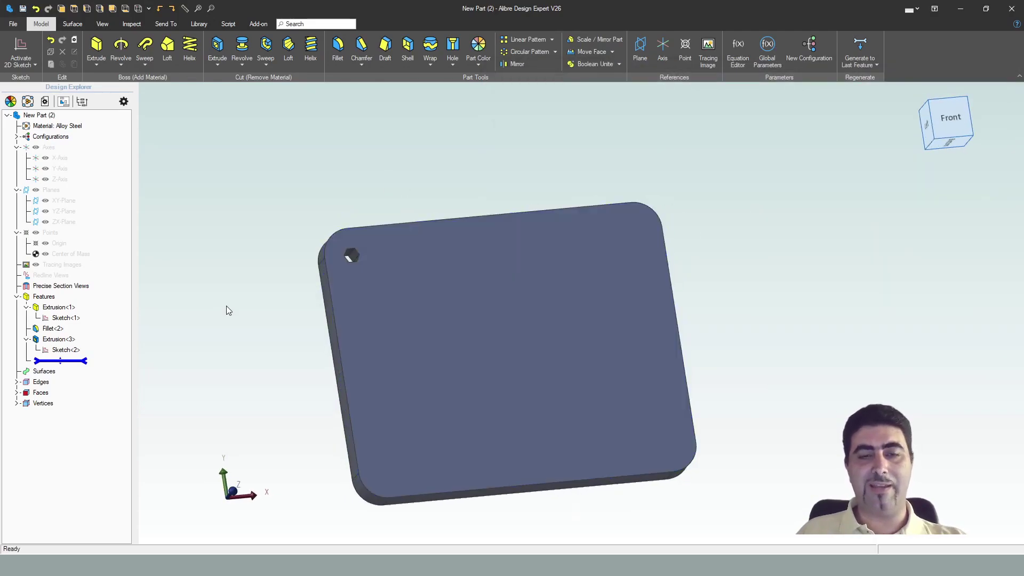
Begin a linear pattern of the hexagon cut Extrusion<3> along the plate's top edge, Edge<25>
{"action": "scroll", "coordinate": [228, 310], "scroll_direction": "up", "scroll_amount": 2}
{"action": "left_click", "coordinate": [522, 39]}
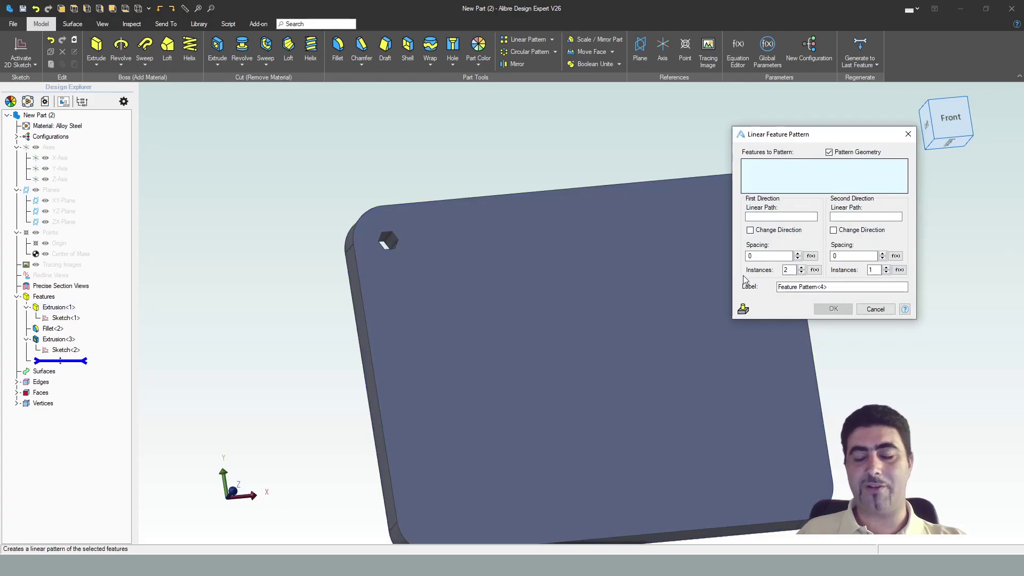
{"action": "scroll", "coordinate": [388, 245], "scroll_direction": "up", "scroll_amount": 2}
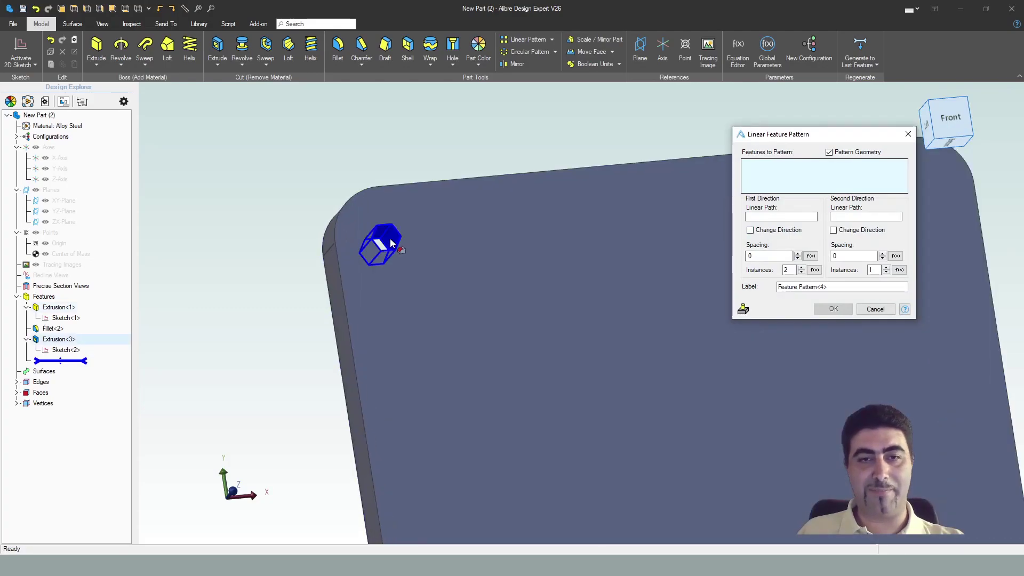
{"action": "left_click", "coordinate": [391, 243]}
{"action": "scroll", "coordinate": [307, 219], "scroll_direction": "down", "scroll_amount": 2}
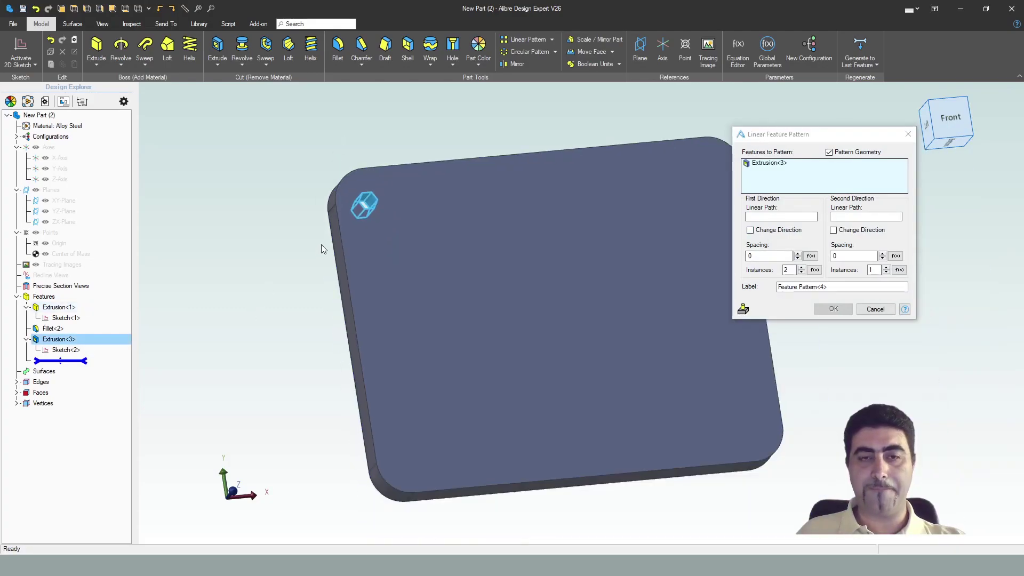
{"action": "middle_click_drag", "start_coordinate": [321, 244], "coordinate": [282, 244]}
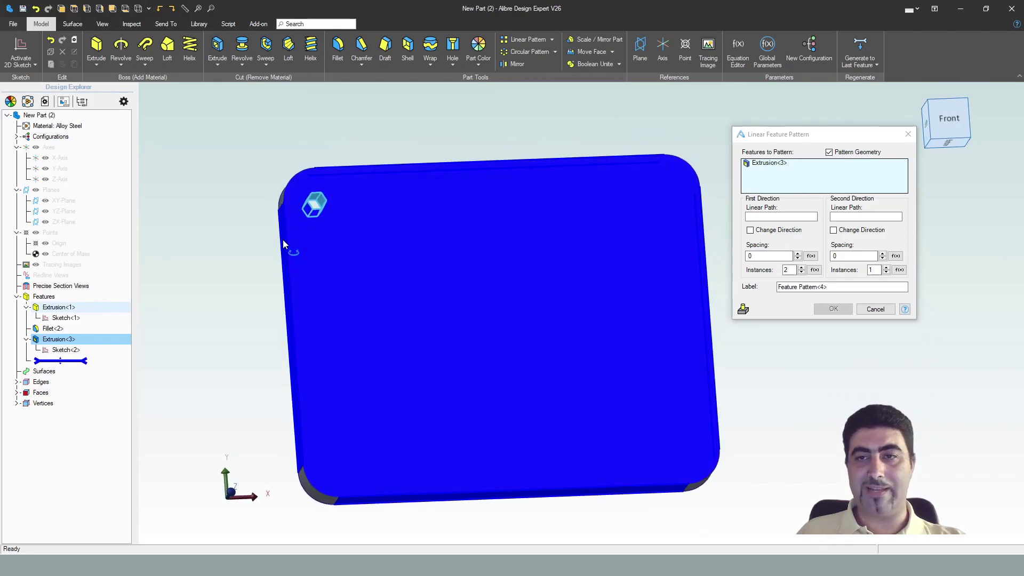
{"action": "left_click", "coordinate": [483, 161]}
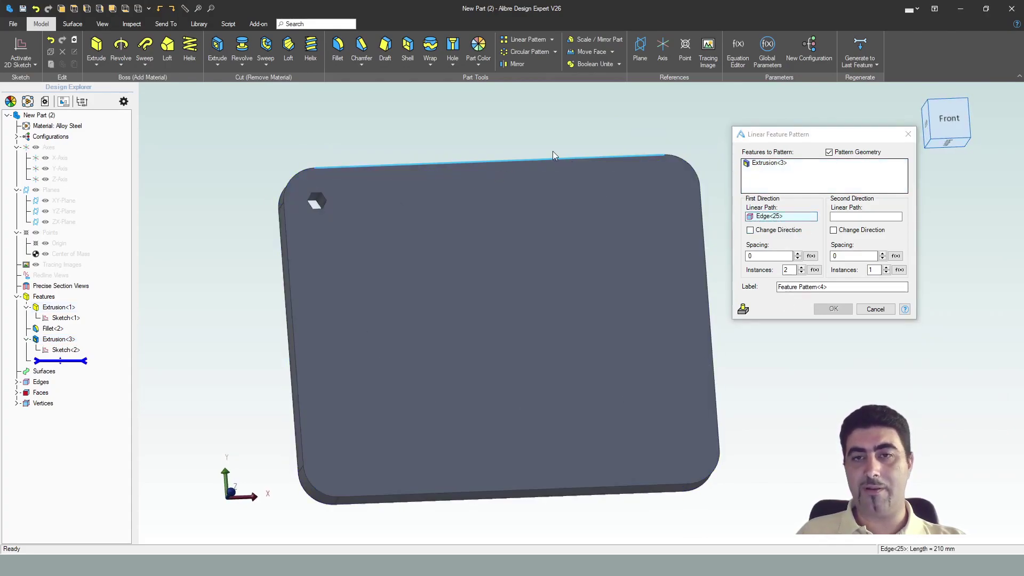
Set First Direction Instances to 2 and start a C1-based spacing formula
{"action": "left_click", "coordinate": [789, 271]}
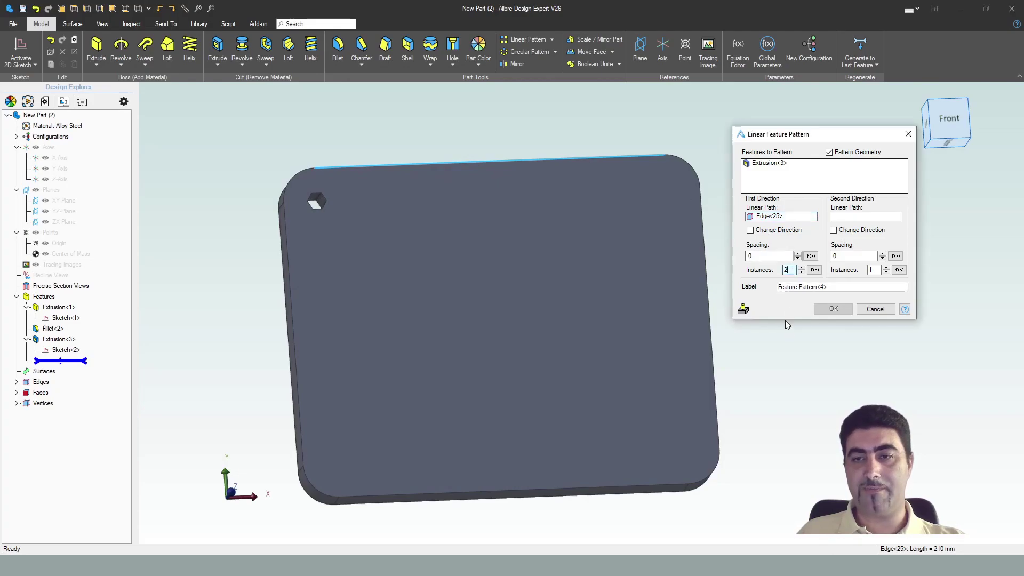
{"action": "double_click", "coordinate": [787, 269]}
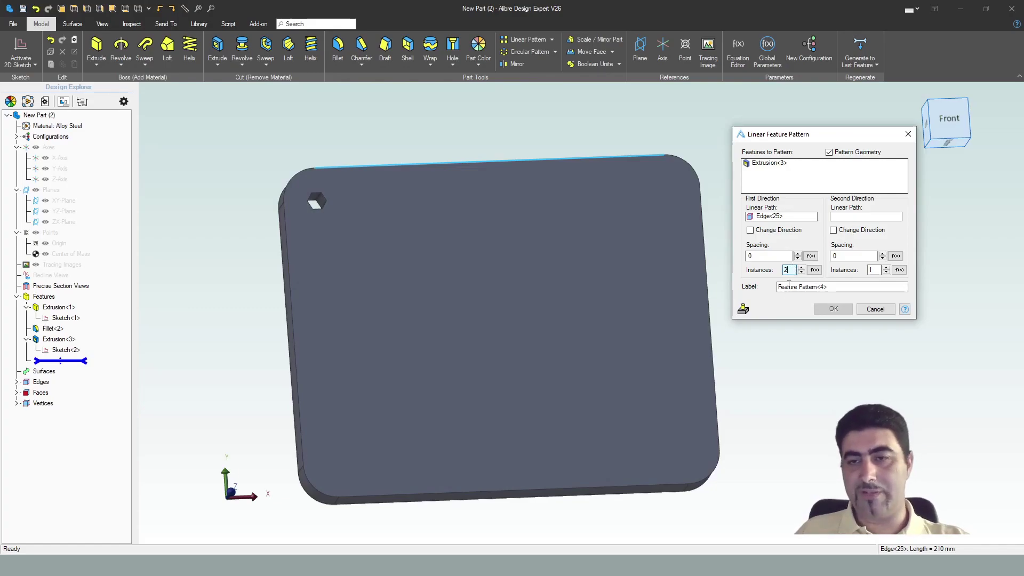
{"action": "left_click", "coordinate": [791, 271]}
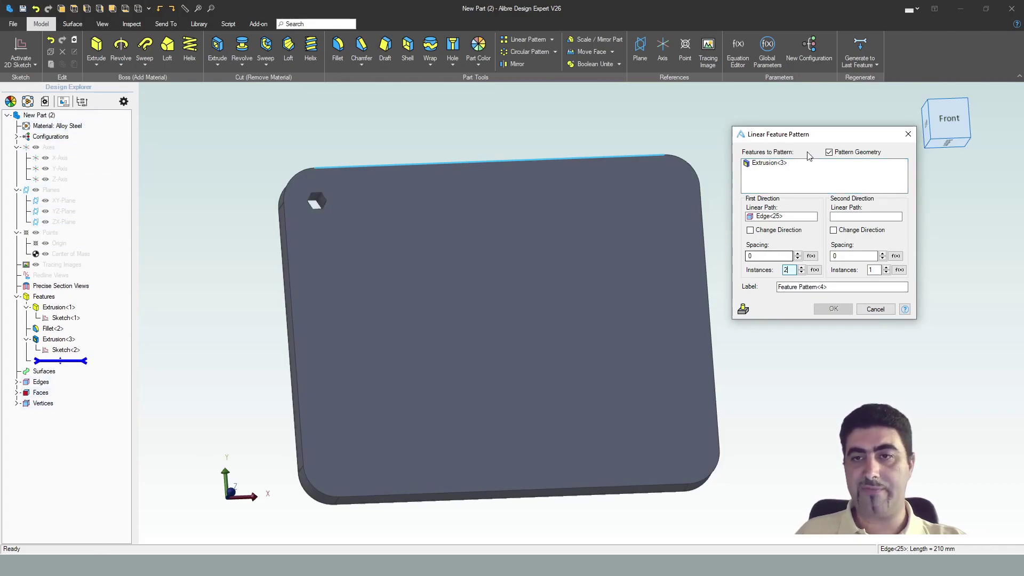
{"action": "mouse_move", "coordinate": [805, 136]}
{"action": "left_mouse_down"}
{"action": "mouse_move", "coordinate": [856, 171]}
{"action": "mouse_move", "coordinate": [811, 134]}
{"action": "left_mouse_up"}
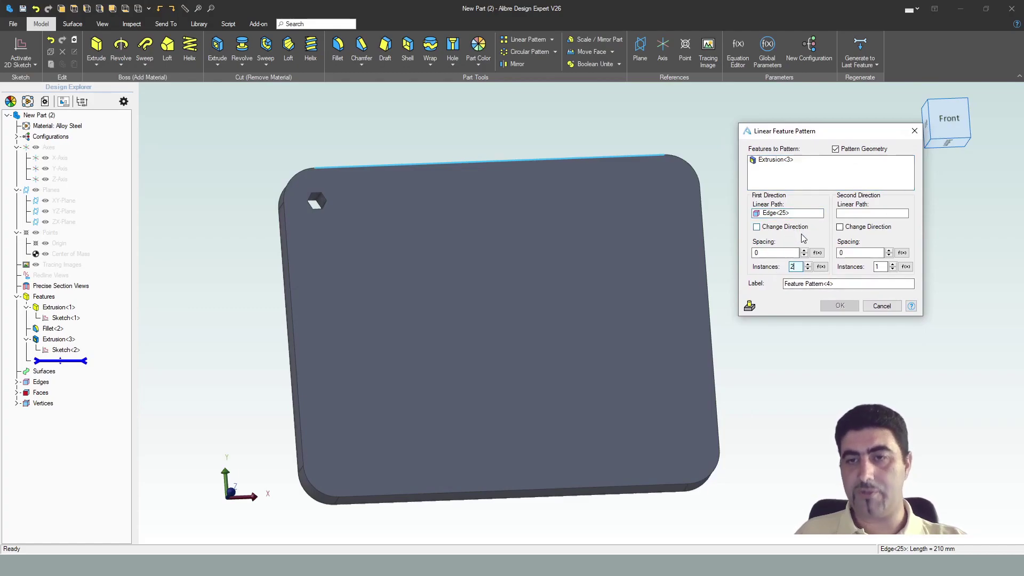
{"action": "left_click", "coordinate": [779, 251]}
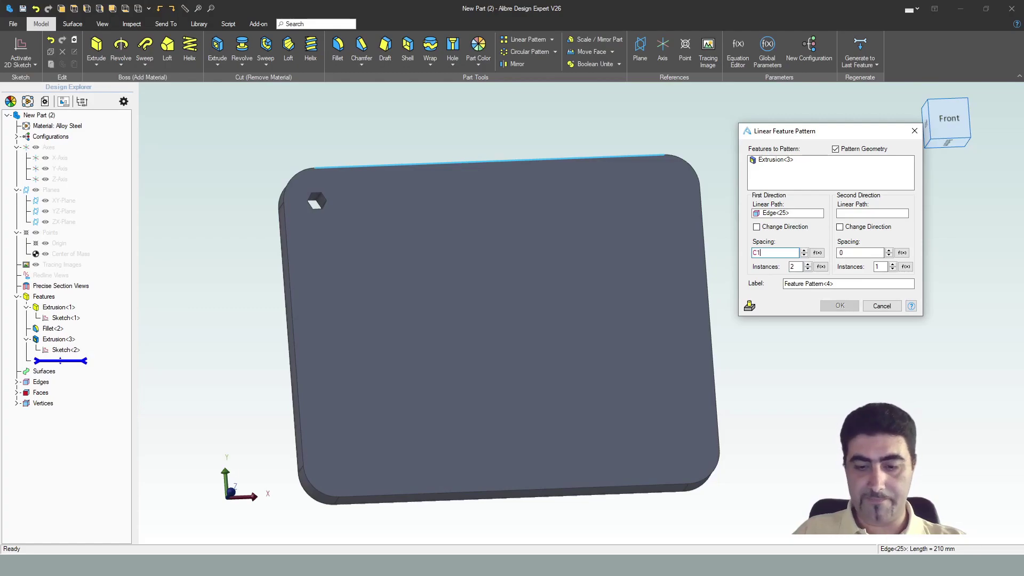
Complete D10's equation as C1*(Ld1-Lfeat1-2*DistEdge1)/(C1^2-C1), giving a 210 mm first-direction spacing
{"action": "left_click", "coordinate": [817, 252]}
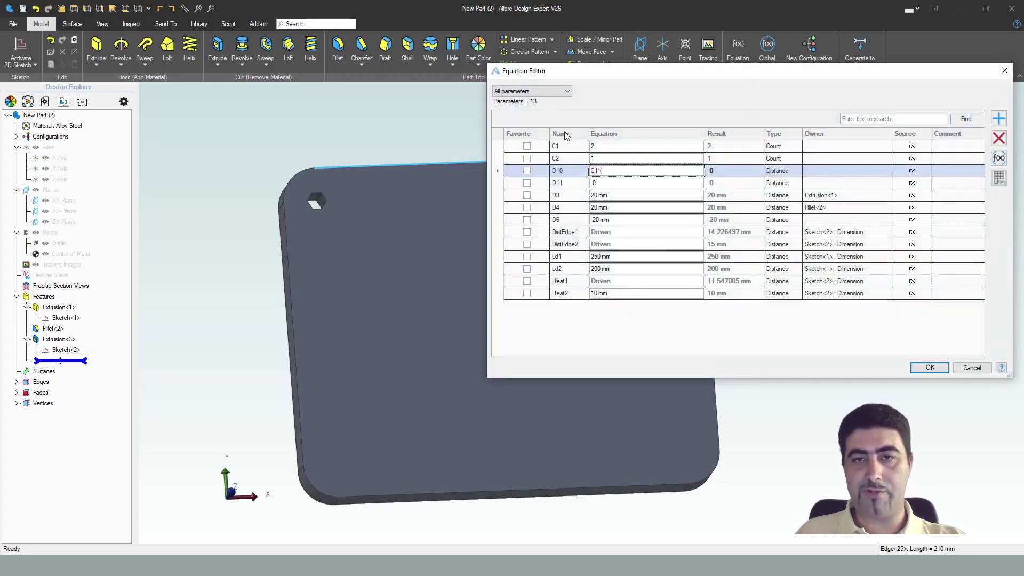
{"action": "left_click", "coordinate": [614, 172]}
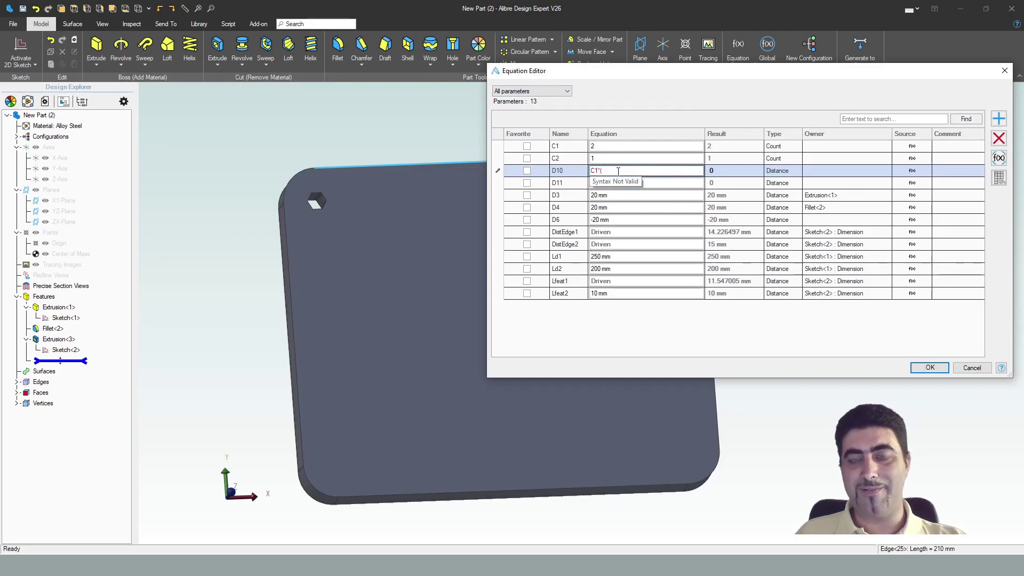
{"action": "key", "text": "BackSpace"}
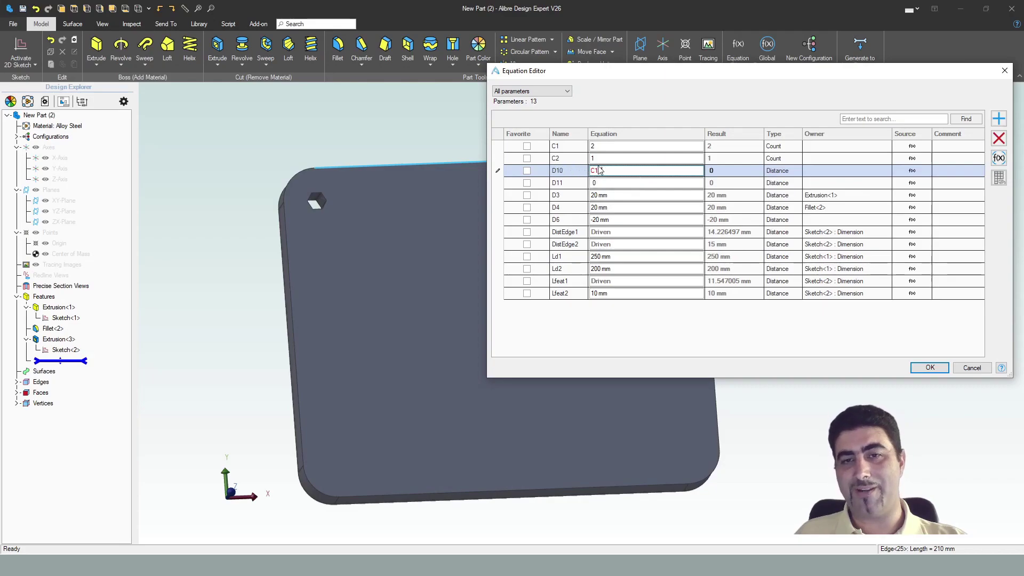
{"action": "type", "text": "("}
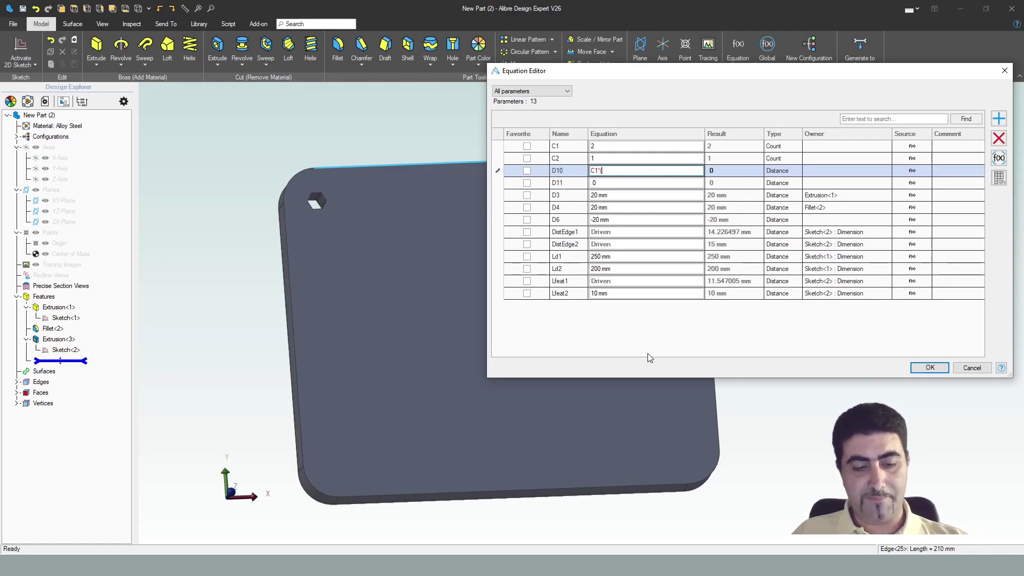
{"action": "type", "text": "(Ld1-Lfeat1-2*DistEdge1"}
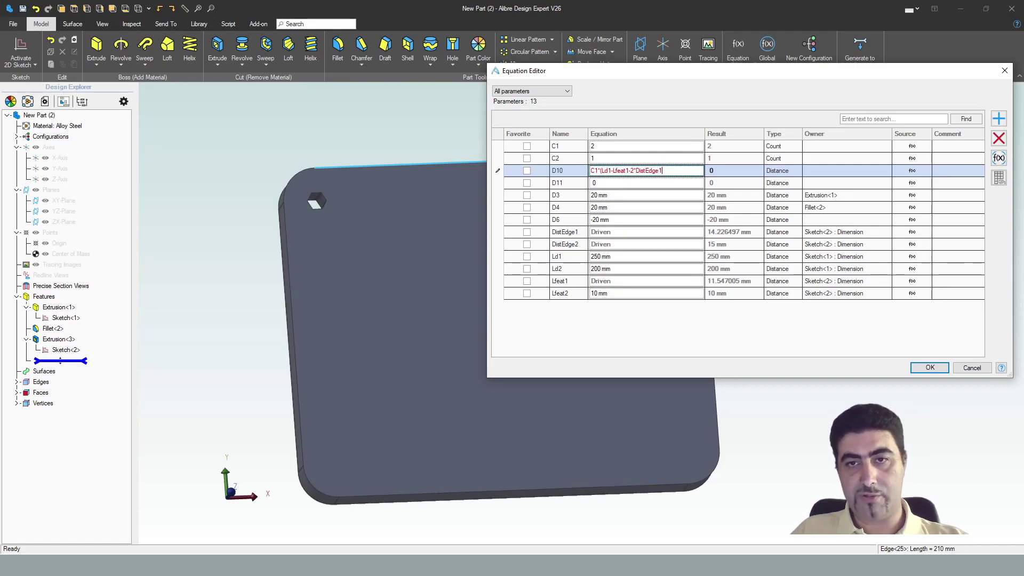
{"action": "type", "text": ")/(C1^2"}
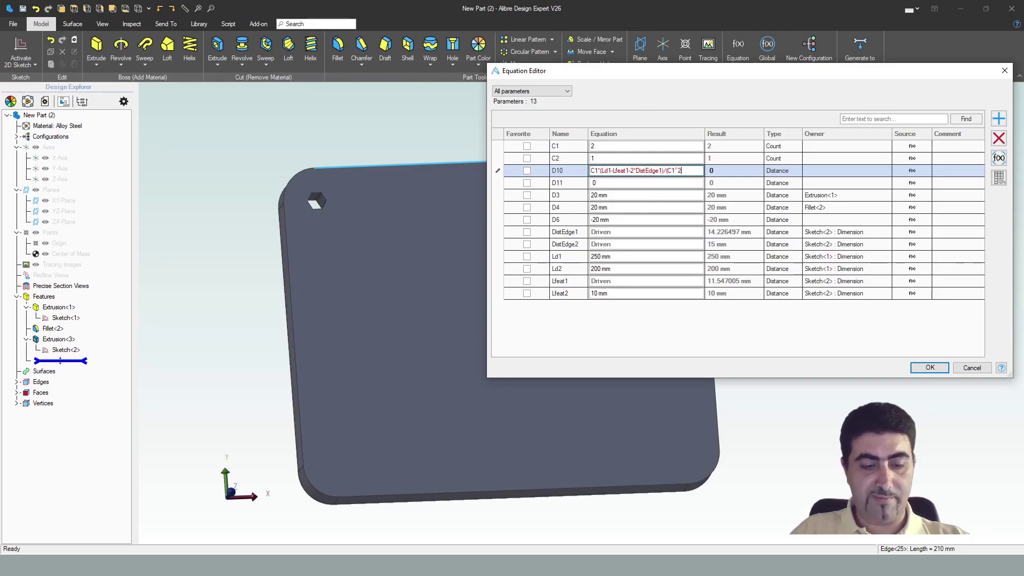
{"action": "type", "text": "-C1)"}
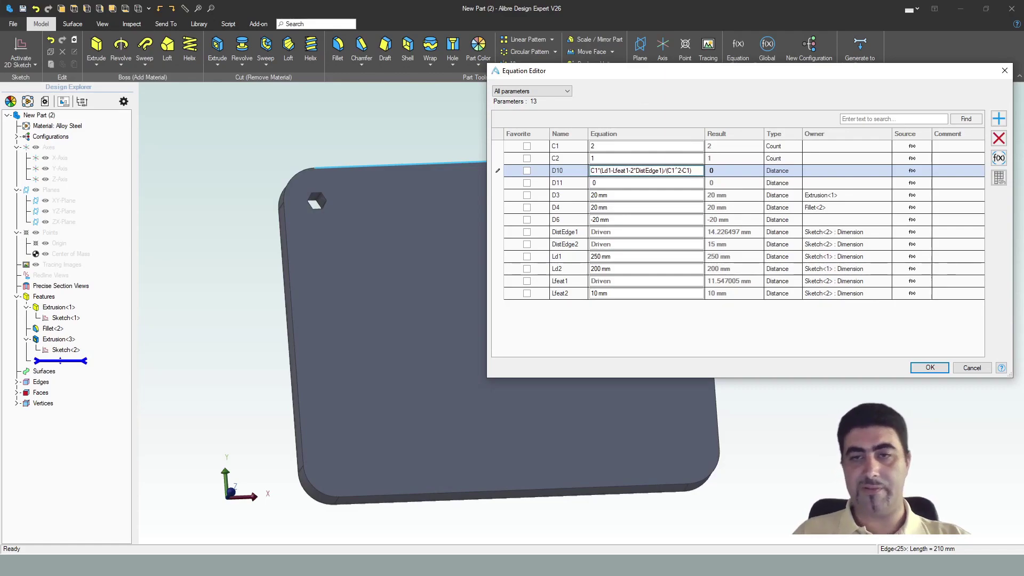
{"action": "left_click", "coordinate": [666, 186]}
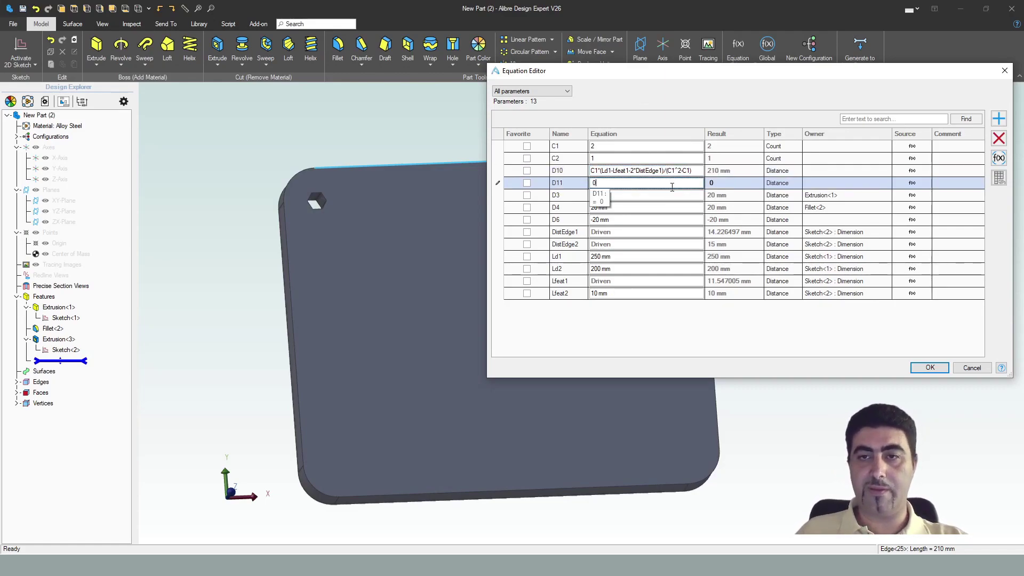
{"action": "left_click", "coordinate": [932, 371]}
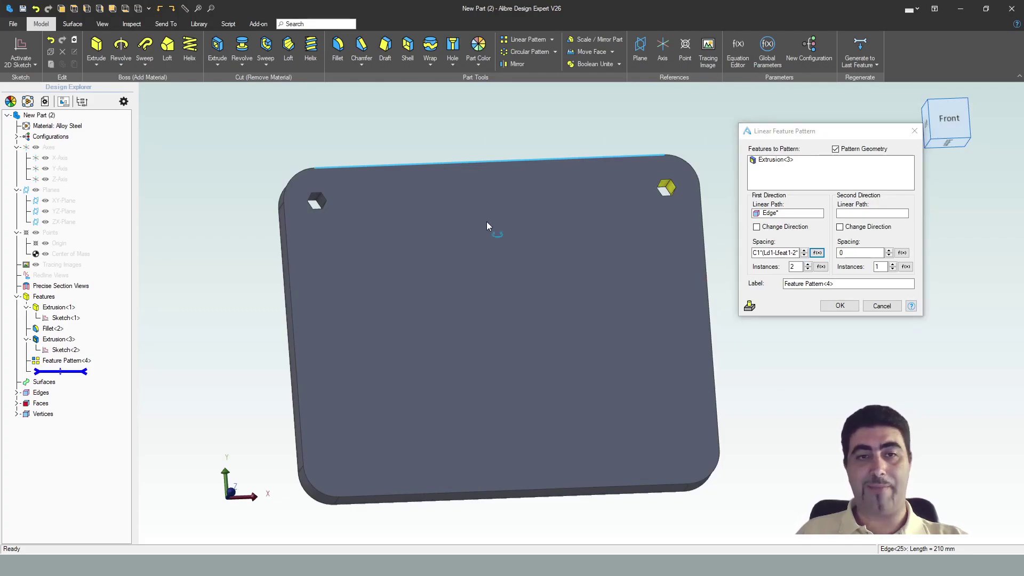
Raise the first-direction instances to 8 hexagonal holes along the top edge
{"action": "middle_click_drag", "start_coordinate": [487, 221], "coordinate": [583, 261]}
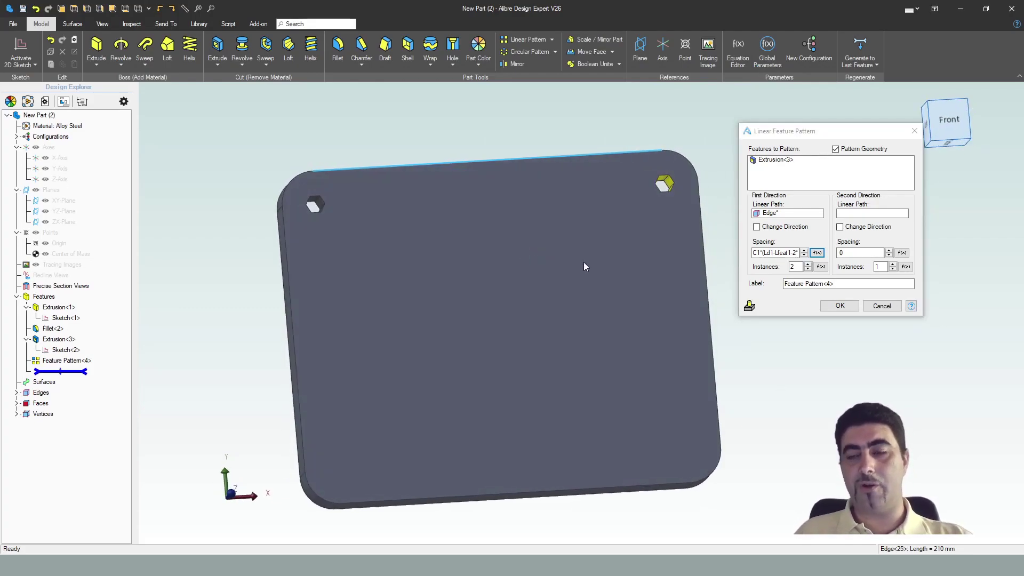
{"action": "left_click", "coordinate": [808, 264]}
{"action": "left_click", "coordinate": [808, 264]}
{"action": "left_click", "coordinate": [807, 264]}
{"action": "left_click", "coordinate": [808, 264]}
{"action": "left_click", "coordinate": [807, 264]}
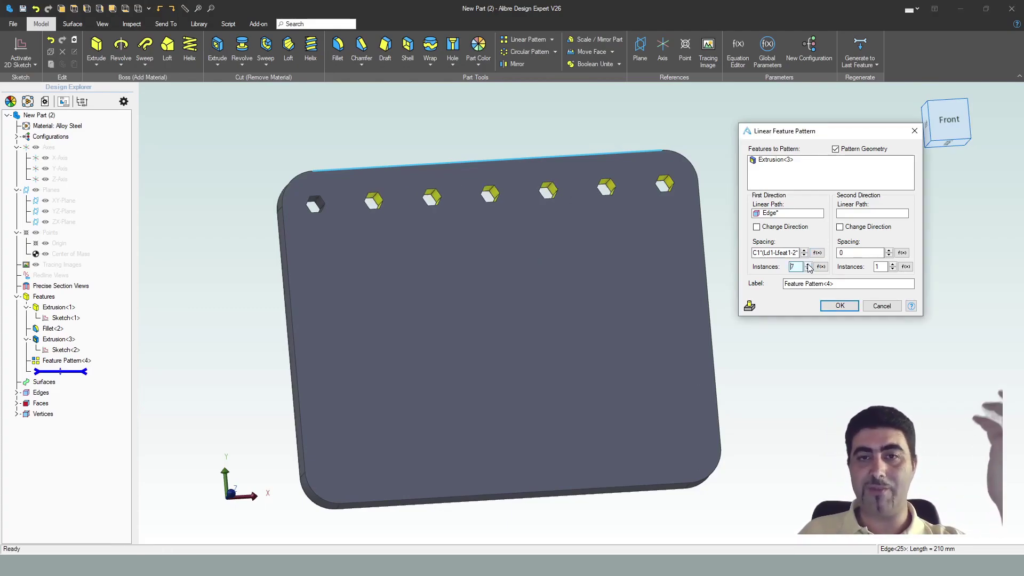
{"action": "left_click", "coordinate": [809, 269]}
{"action": "left_click", "coordinate": [809, 269]}
{"action": "left_click", "coordinate": [809, 269]}
{"action": "left_click", "coordinate": [807, 264]}
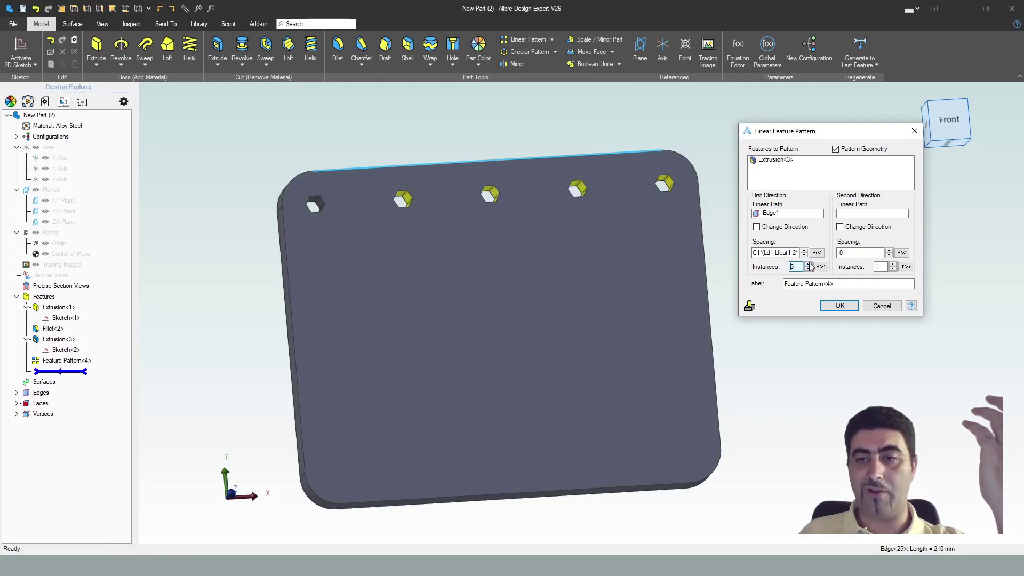
{"action": "left_click", "coordinate": [807, 264]}
{"action": "left_click", "coordinate": [808, 264]}
{"action": "left_click", "coordinate": [808, 264]}
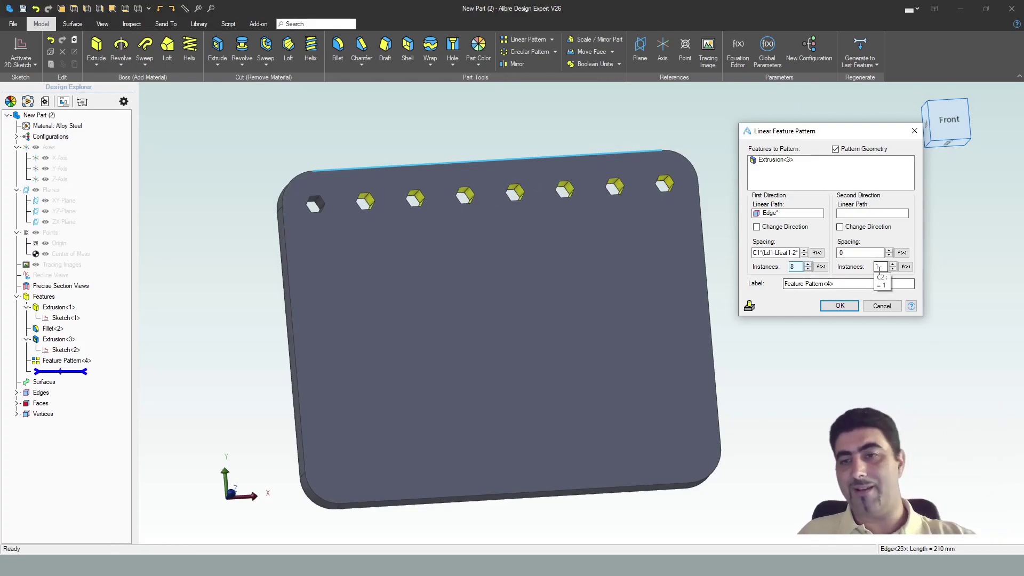
Set 3 second-direction instances along the plate's left edge as the linear path
{"action": "double_click", "coordinate": [880, 266]}
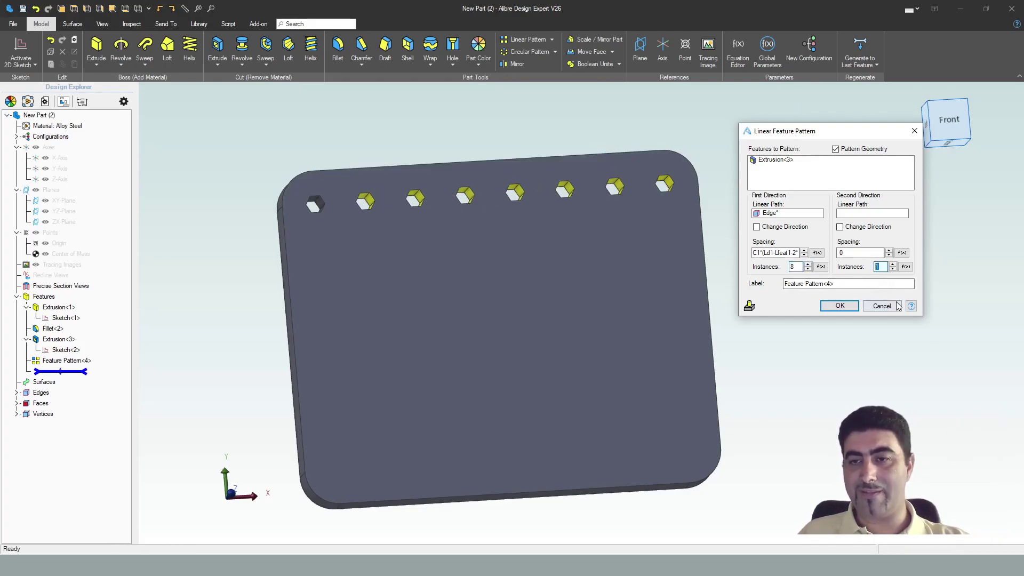
{"action": "type", "text": "3"}
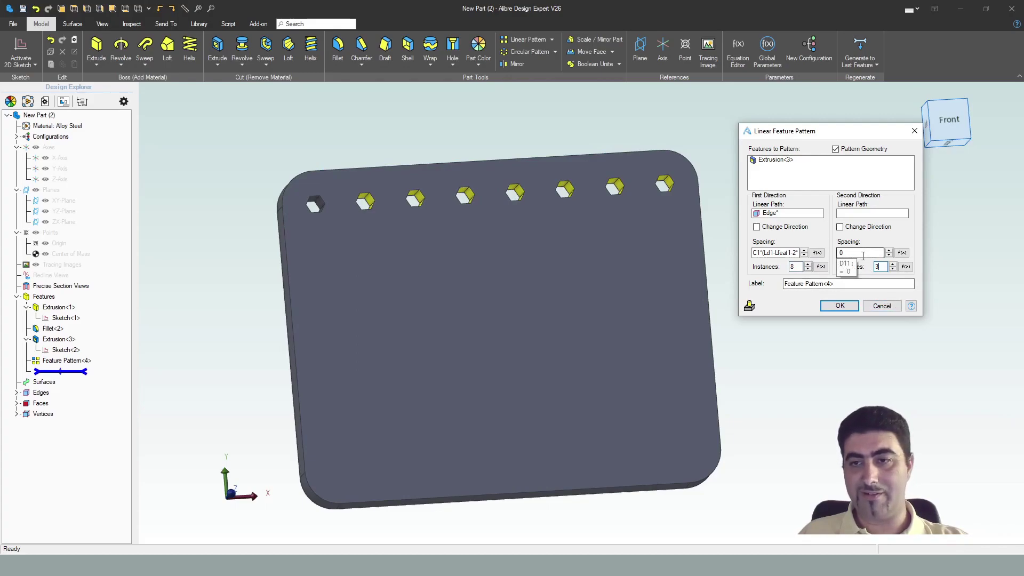
{"action": "left_click", "coordinate": [870, 214]}
{"action": "left_click", "coordinate": [280, 257]}
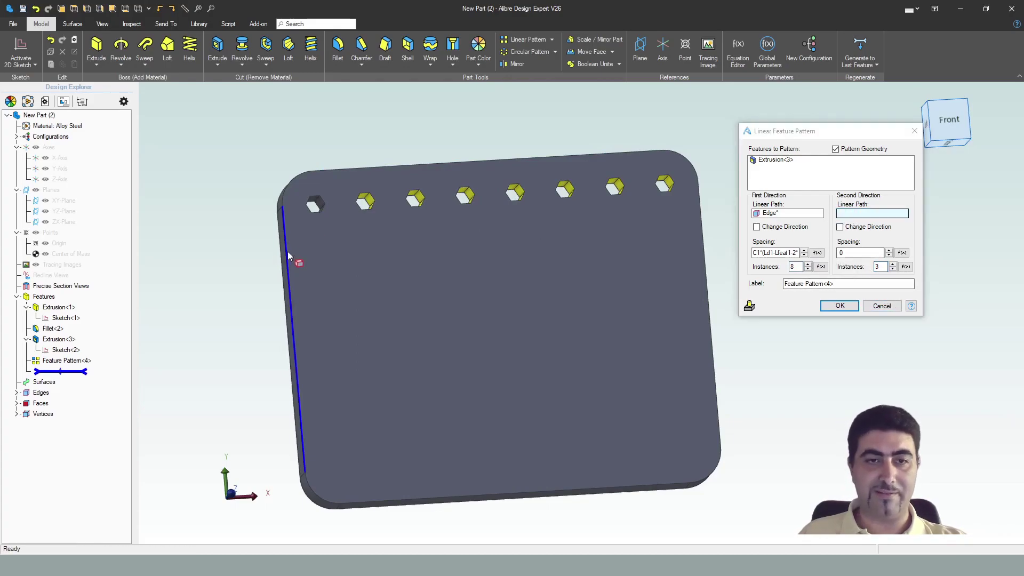
{"action": "double_click", "coordinate": [859, 252]}
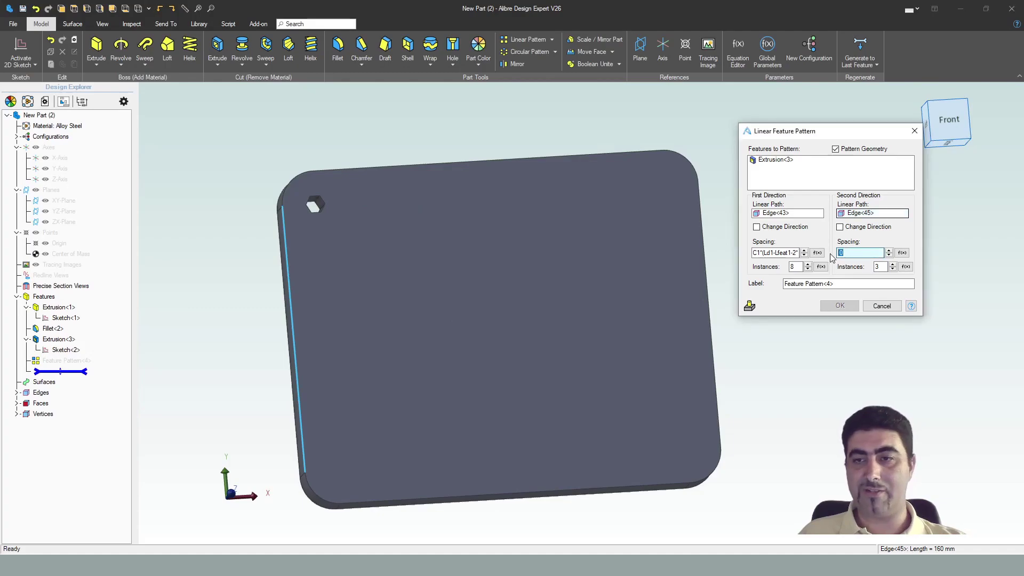
Enter D11 as C2*(Ld2-Lfeat2-2*DistEdge2)/(C2^2-C2), making the second-direction spacing 80 mm
{"action": "type", "text": "C"}
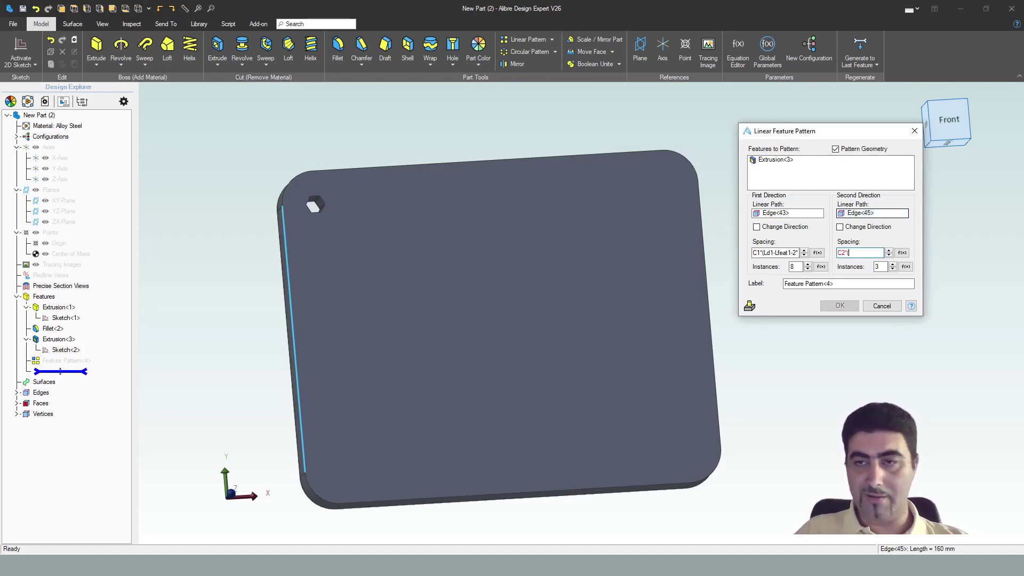
{"action": "type", "text": "2*("}
{"action": "left_click", "coordinate": [901, 252]}
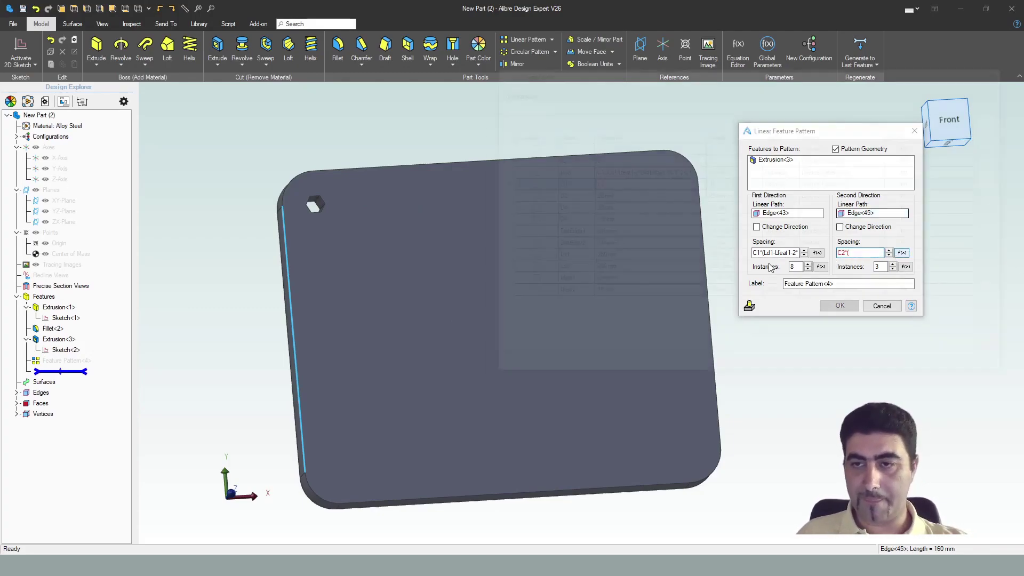
{"action": "left_click", "coordinate": [614, 184]}
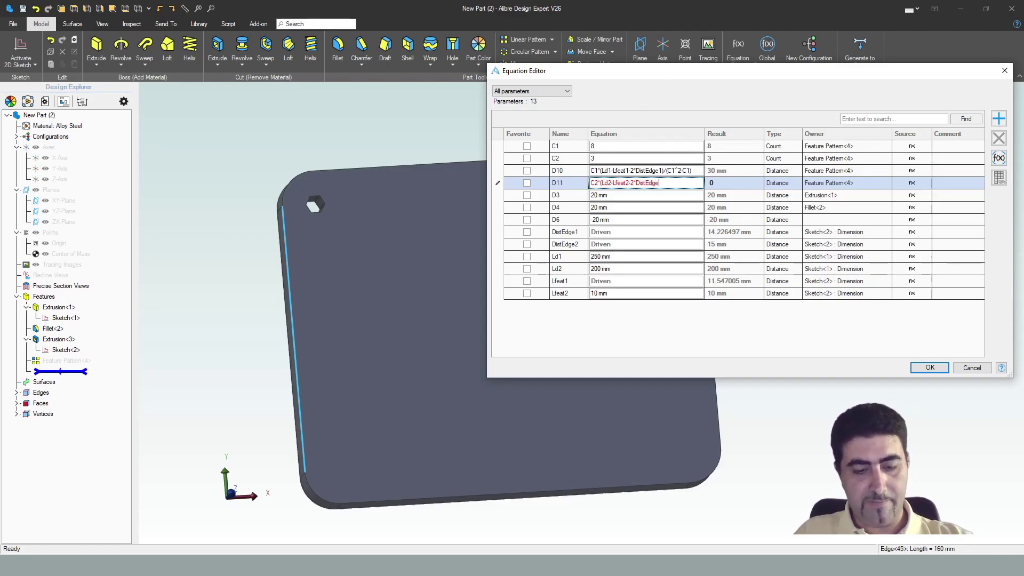
{"action": "type", "text": ")/(C2"}
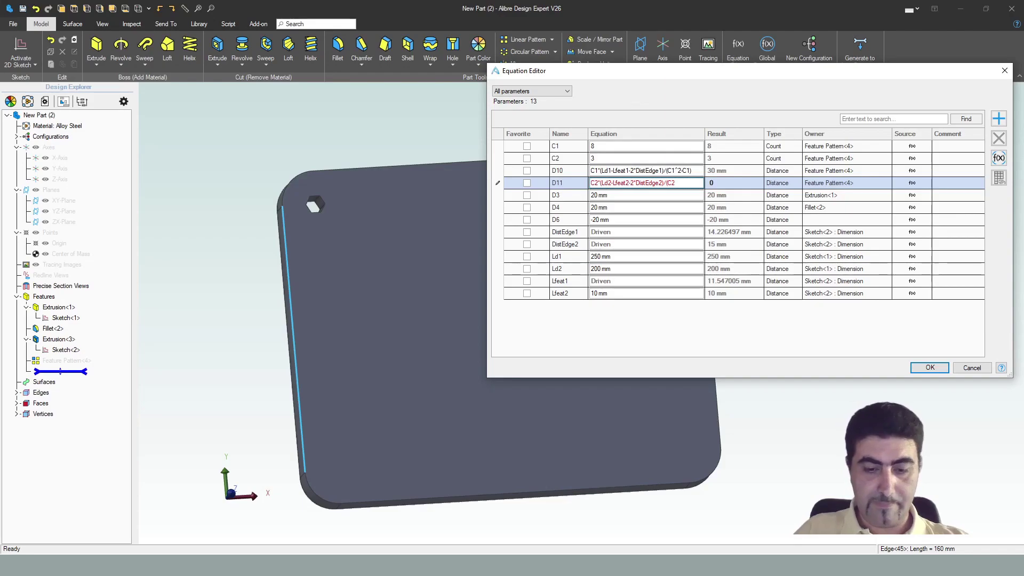
{"action": "type", "text": "^2-C2"}
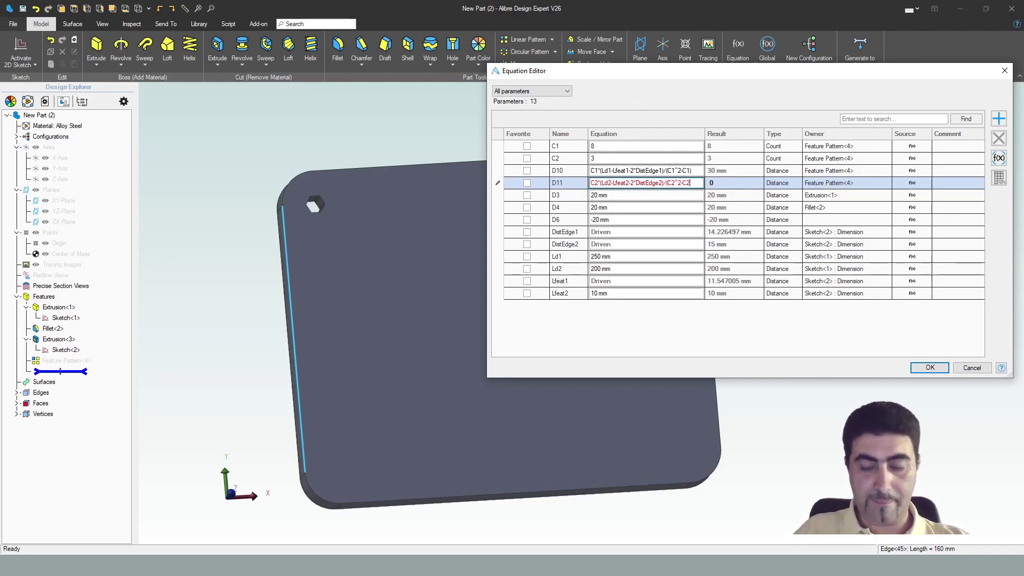
{"action": "type", "text": ")"}
{"action": "left_click", "coordinate": [680, 205]}
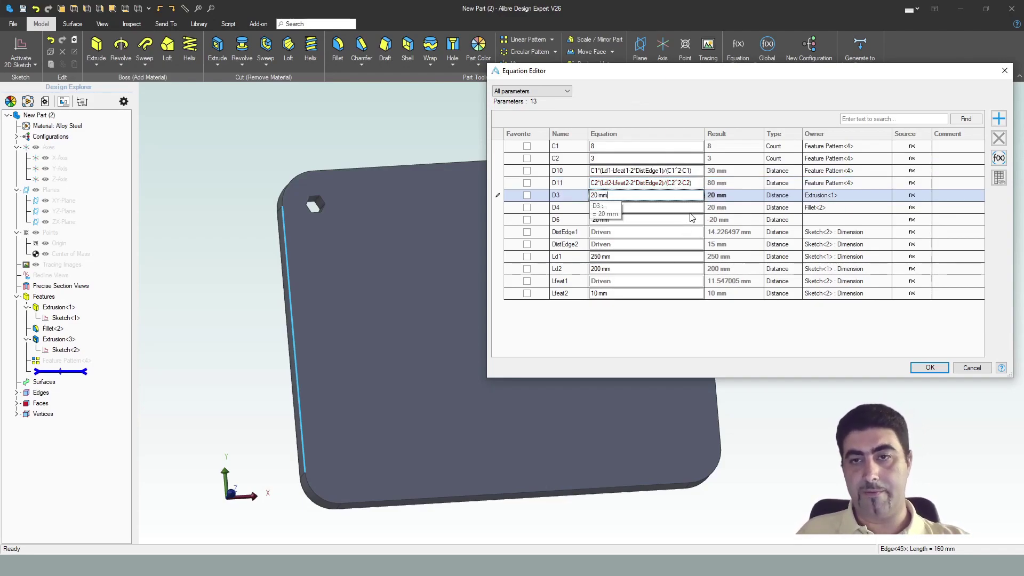
Accept the spacing equations, reverse the second direction so rows cover the plate, and add rows
{"action": "left_click", "coordinate": [928, 368]}
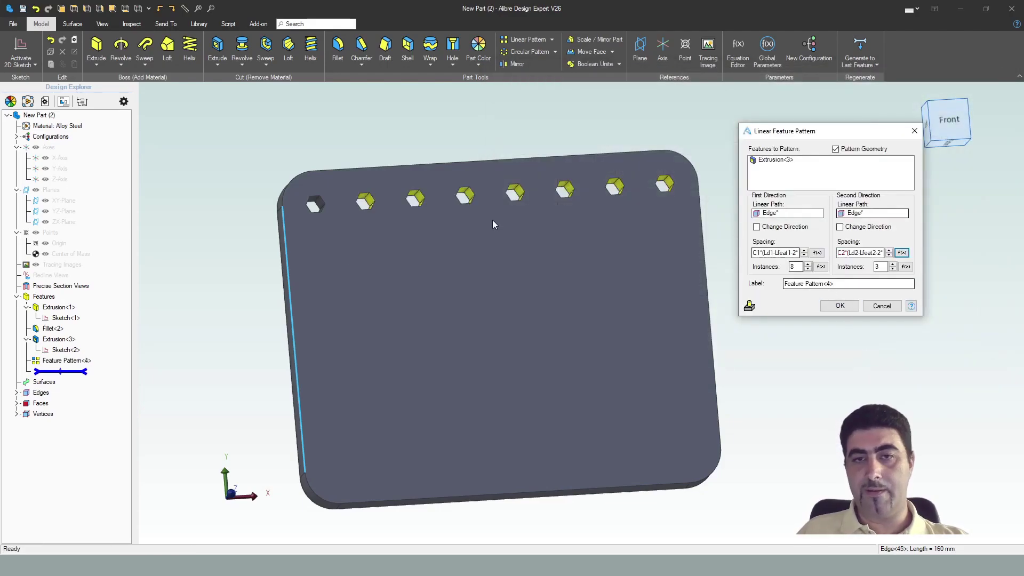
{"action": "middle_click_drag", "start_coordinate": [493, 222], "coordinate": [434, 291]}
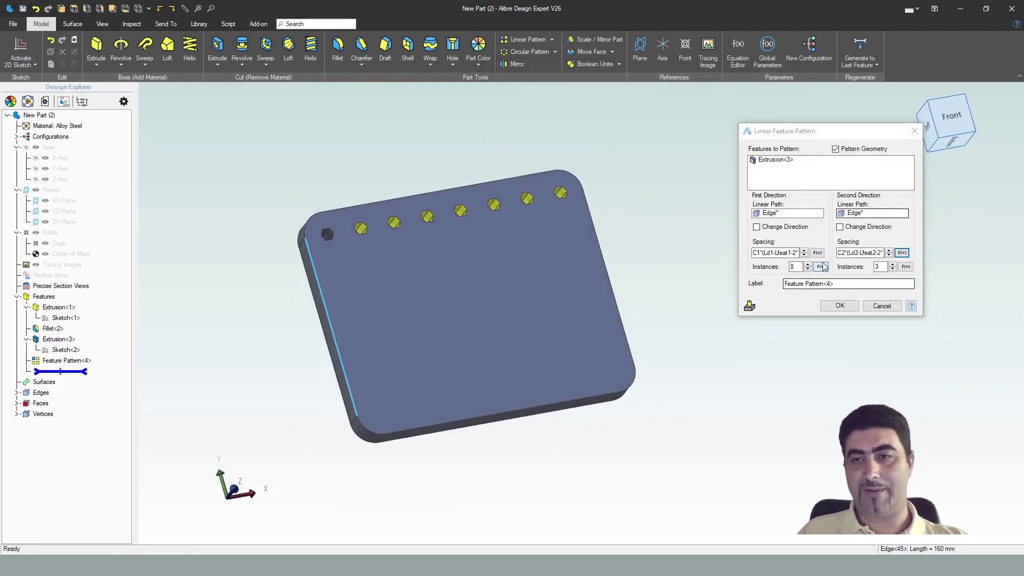
{"action": "left_click", "coordinate": [840, 228]}
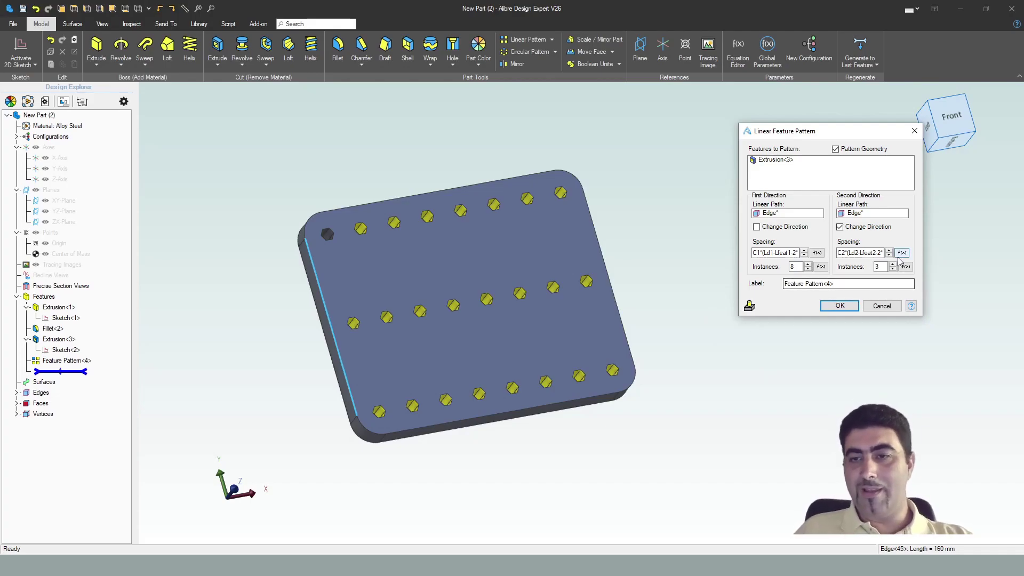
{"action": "mouse_move", "coordinate": [582, 336]}
{"action": "middle_mouse_down"}
{"action": "mouse_move", "coordinate": [535, 379]}
{"action": "mouse_move", "coordinate": [569, 343]}
{"action": "middle_mouse_up"}
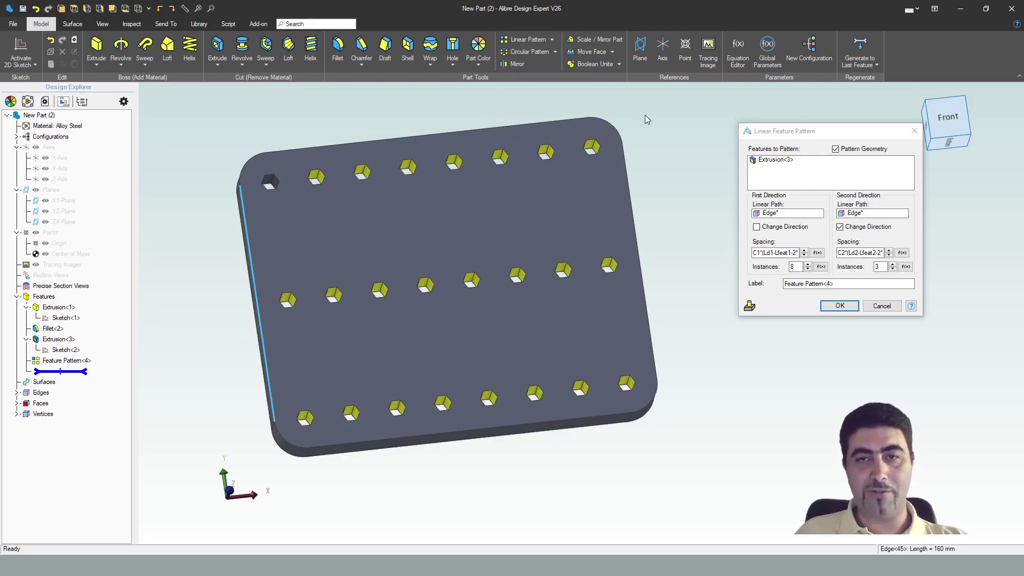
{"action": "left_click", "coordinate": [892, 265]}
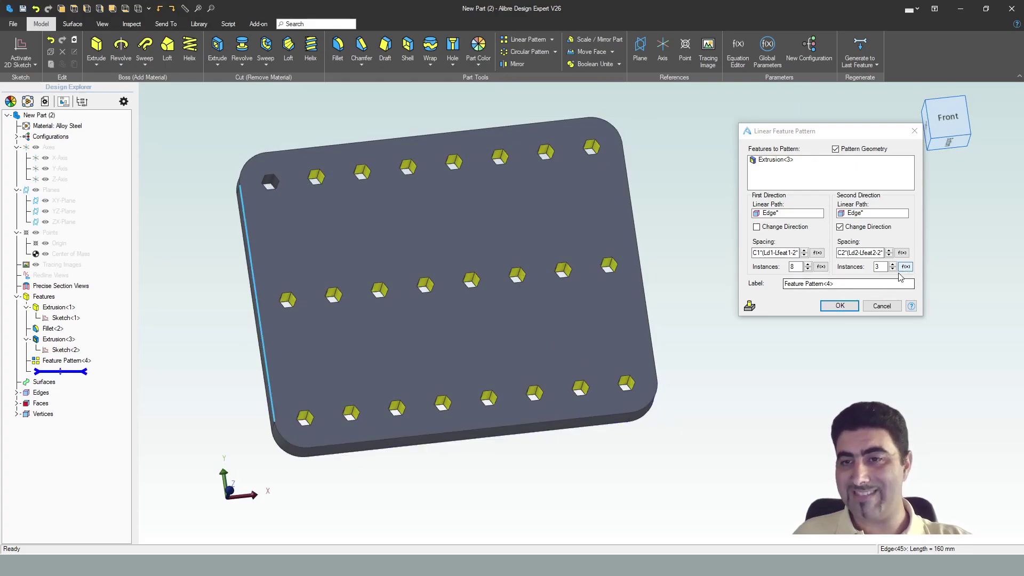
Preview the pattern with seven rows and ten hexagons per row
{"action": "left_click", "coordinate": [892, 264]}
{"action": "left_click", "coordinate": [892, 264]}
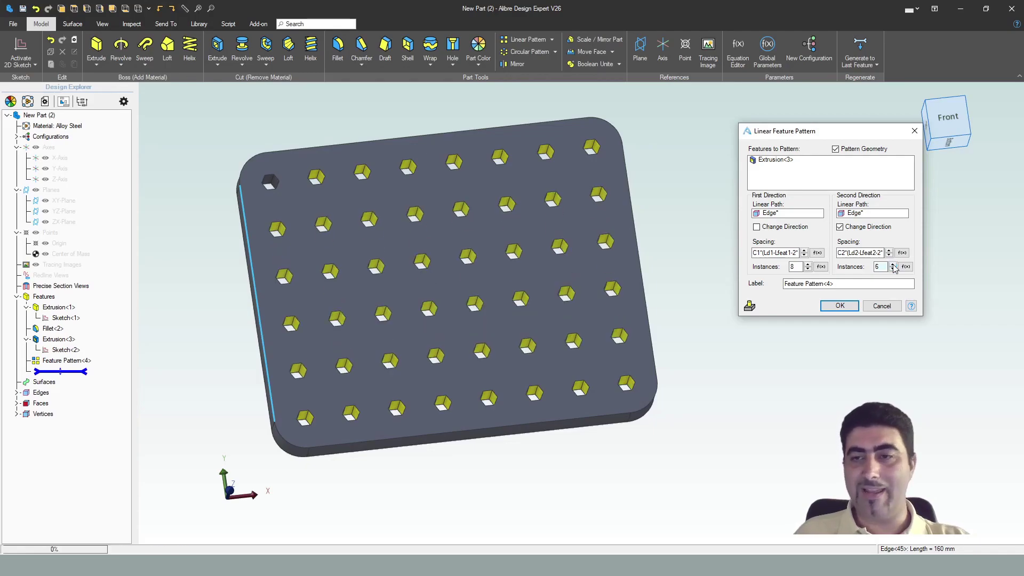
{"action": "left_click", "coordinate": [893, 265]}
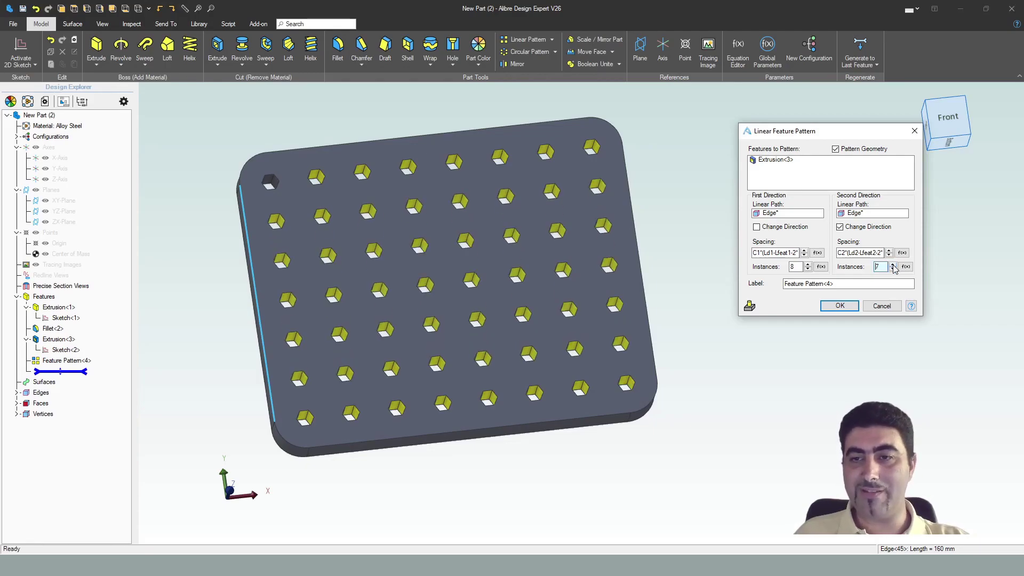
{"action": "left_click", "coordinate": [808, 264]}
{"action": "left_click", "coordinate": [808, 264]}
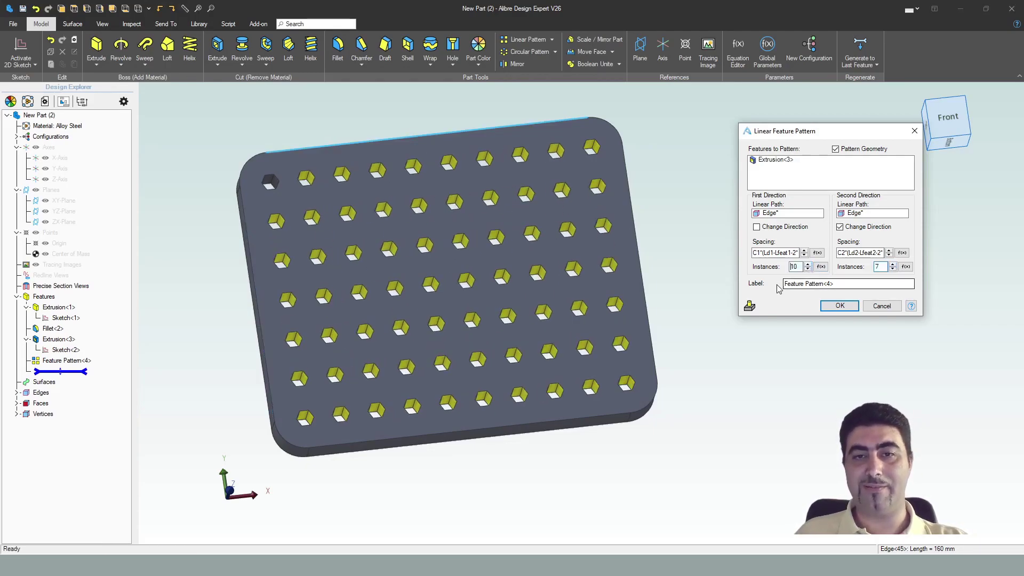
{"action": "mouse_move", "coordinate": [585, 299]}
{"action": "middle_mouse_down"}
{"action": "mouse_move", "coordinate": [578, 324]}
{"action": "mouse_move", "coordinate": [578, 297]}
{"action": "mouse_move", "coordinate": [612, 312]}
{"action": "mouse_move", "coordinate": [595, 309]}
{"action": "middle_mouse_up"}
Try eight hexagons per row and three rows, then settle back on seven rows
{"action": "left_click", "coordinate": [808, 268]}
{"action": "left_click", "coordinate": [808, 269]}
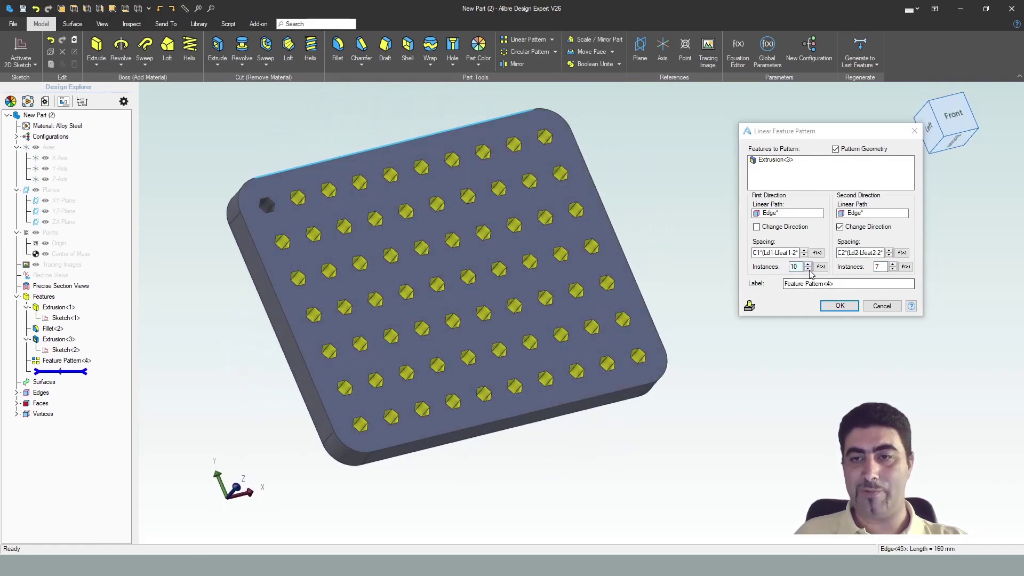
{"action": "left_click", "coordinate": [808, 269]}
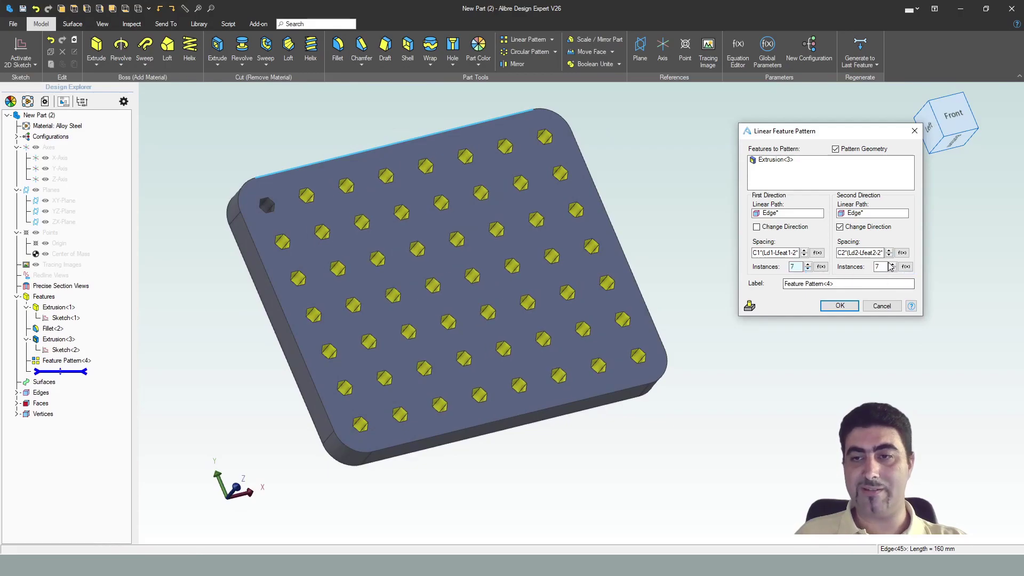
{"action": "left_click", "coordinate": [893, 268]}
{"action": "left_click", "coordinate": [893, 269]}
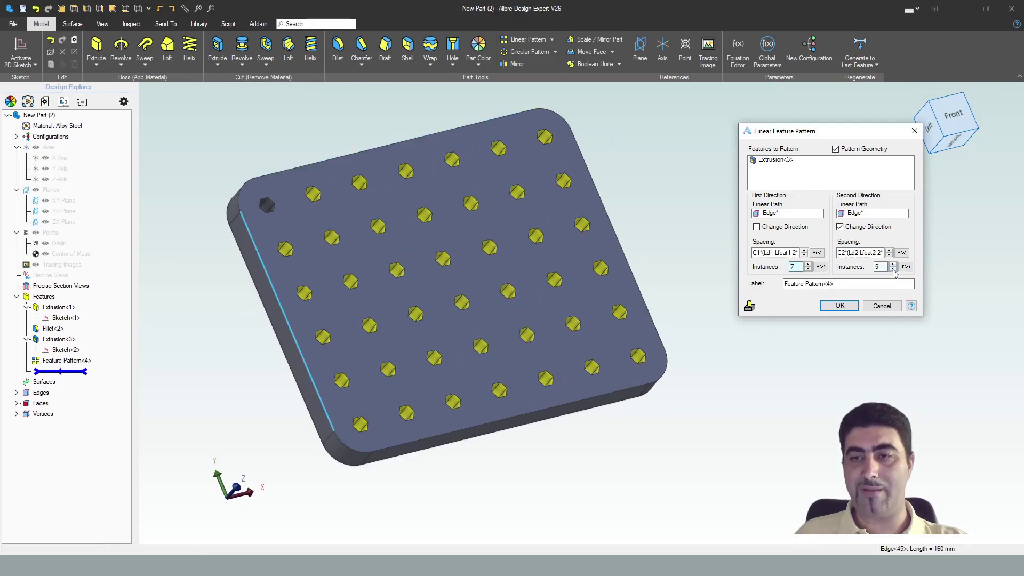
{"action": "left_click", "coordinate": [892, 269]}
{"action": "left_click", "coordinate": [893, 269]}
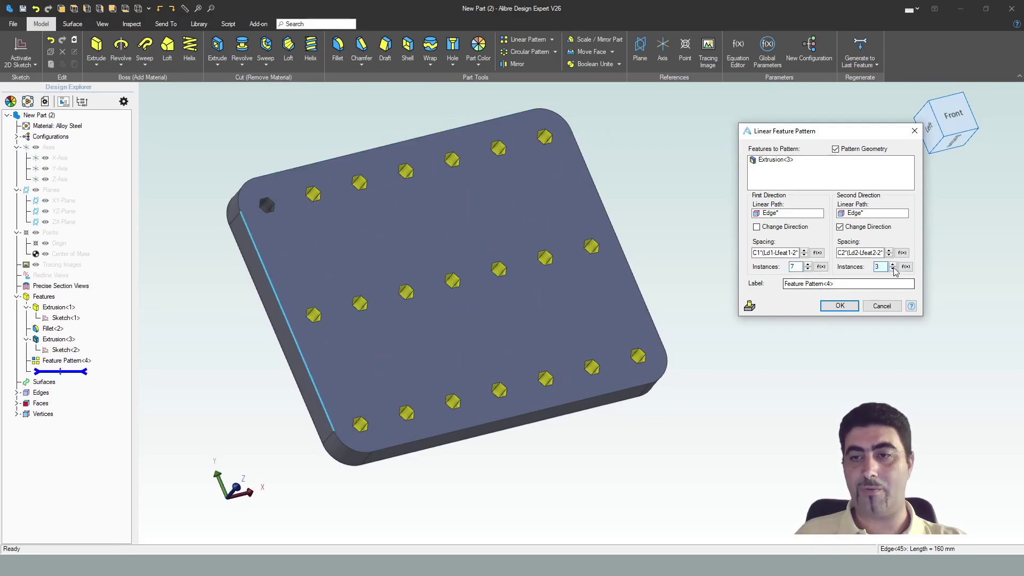
{"action": "left_click", "coordinate": [893, 265]}
{"action": "left_click", "coordinate": [892, 264]}
{"action": "left_click", "coordinate": [893, 265]}
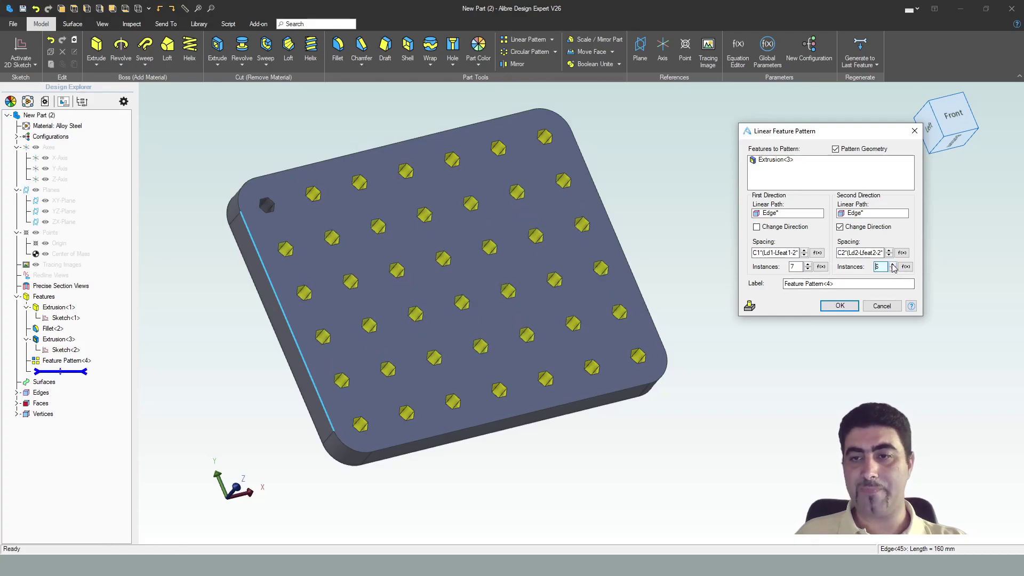
{"action": "left_click", "coordinate": [893, 265]}
Set nine hexagons per row and complete the 9-by-7 hexagon cut pattern
{"action": "double_click", "coordinate": [794, 267]}
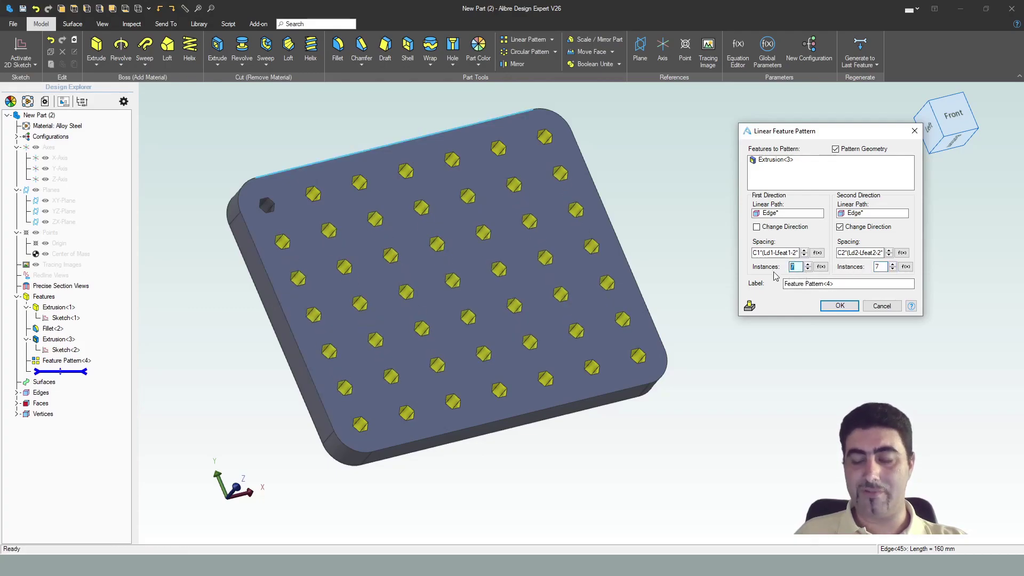
{"action": "type", "text": "9"}
{"action": "key", "text": "Tab"}
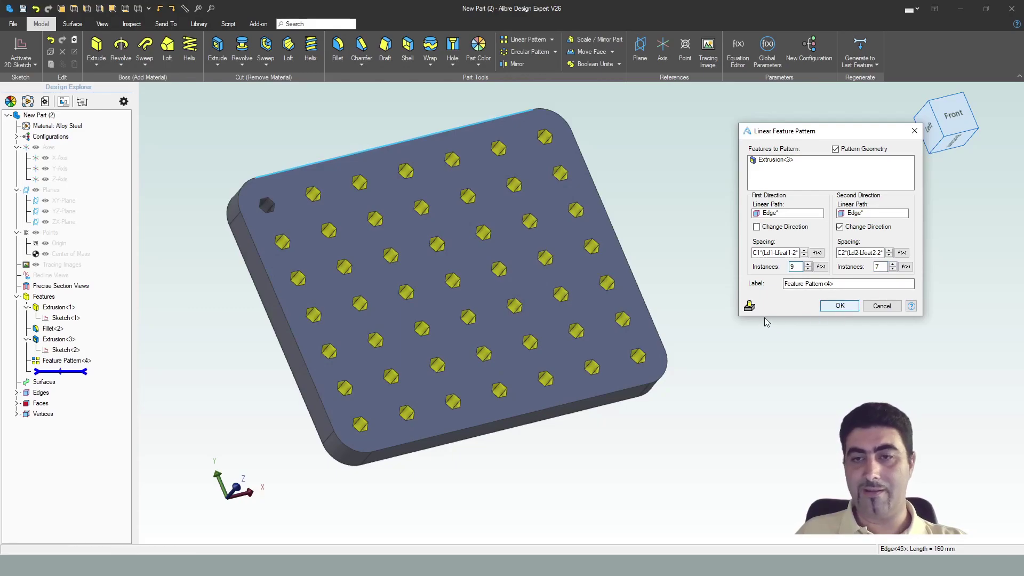
{"action": "key", "text": "Return"}
{"action": "mouse_move", "coordinate": [737, 270]}
{"action": "middle_mouse_down"}
{"action": "mouse_move", "coordinate": [716, 284]}
{"action": "mouse_move", "coordinate": [715, 268]}
{"action": "mouse_move", "coordinate": [700, 277]}
{"action": "mouse_move", "coordinate": [698, 267]}
{"action": "mouse_move", "coordinate": [690, 280]}
{"action": "mouse_move", "coordinate": [699, 277]}
{"action": "mouse_move", "coordinate": [676, 266]}
{"action": "mouse_move", "coordinate": [720, 266]}
{"action": "middle_mouse_up"}
{"action": "middle_click_drag", "start_coordinate": [839, 238], "coordinate": [760, 269]}
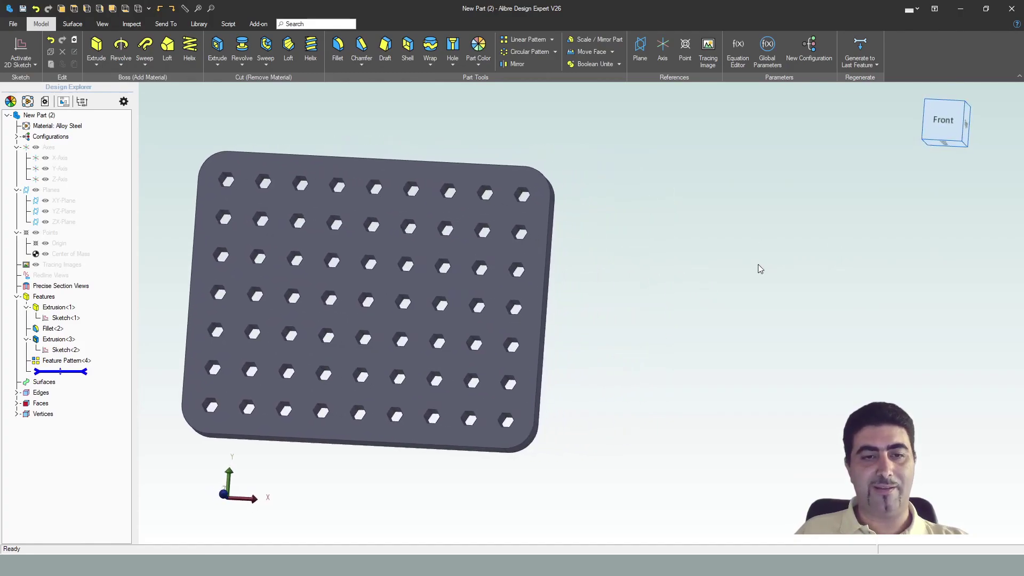
{"action": "middle_click_drag", "start_coordinate": [683, 271], "coordinate": [642, 272]}
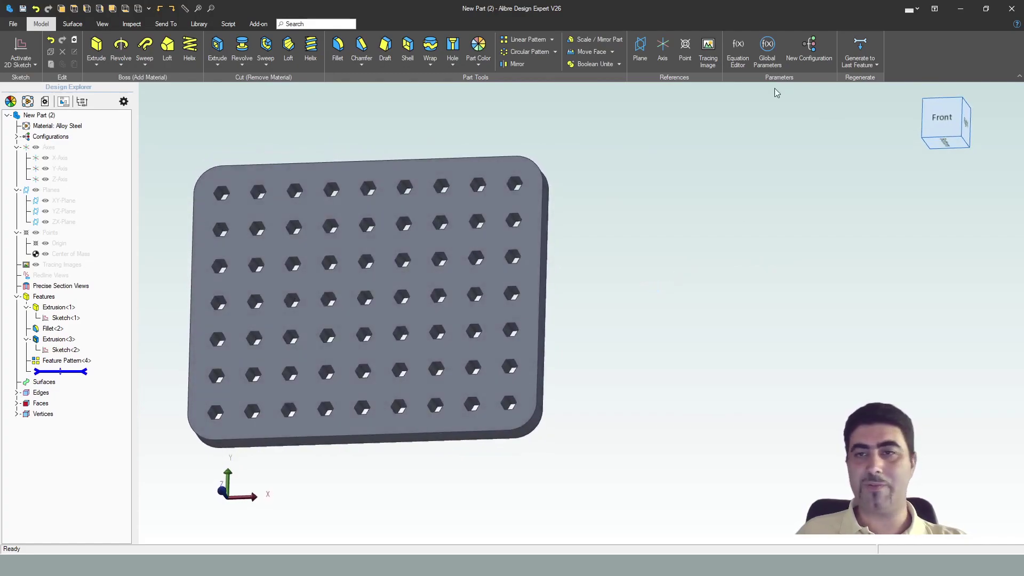
Change the corner fillet D4 to 15 mm in the Equation Editor
{"action": "left_click", "coordinate": [738, 50]}
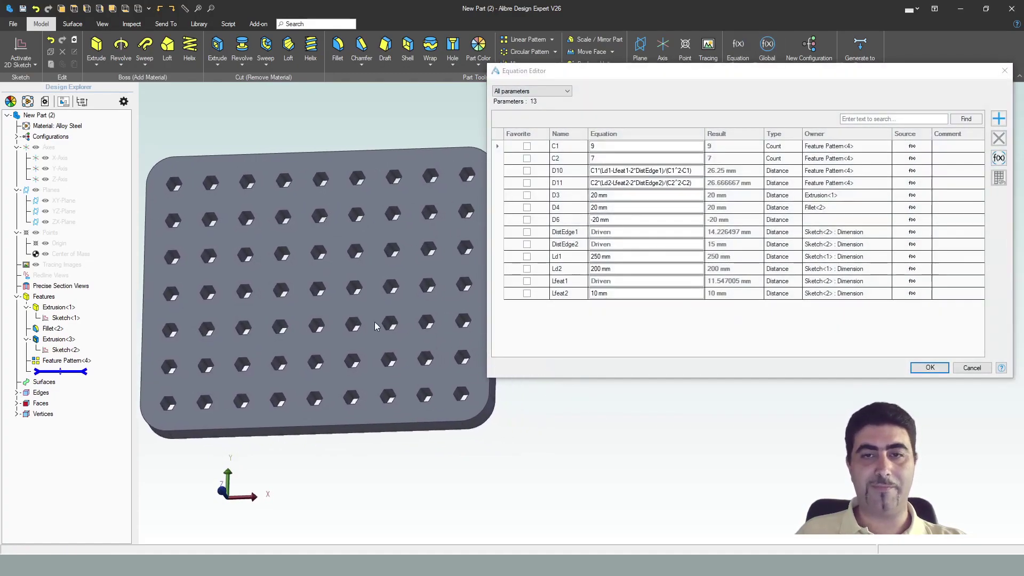
{"action": "middle_click_drag", "start_coordinate": [286, 294], "coordinate": [313, 293]}
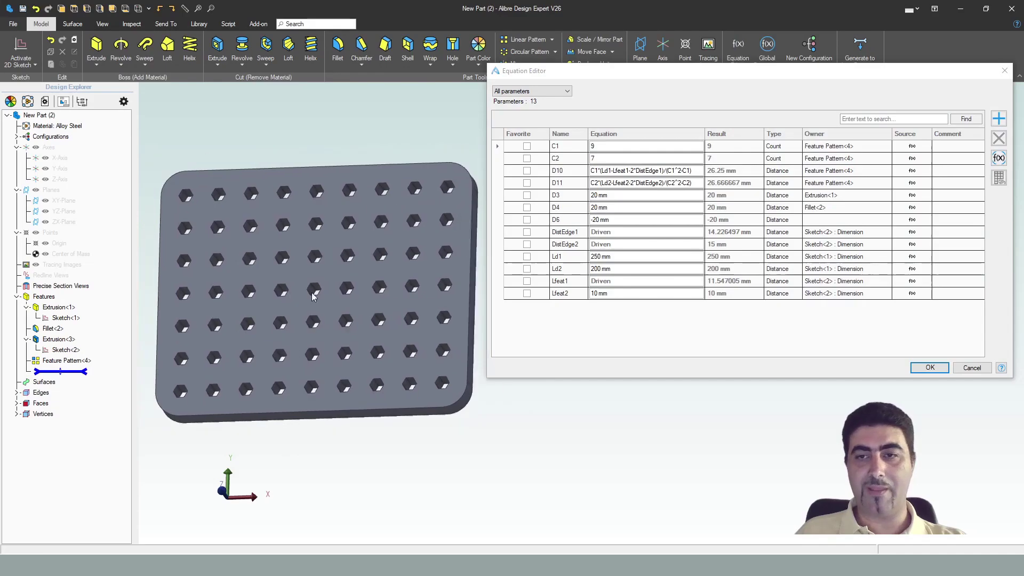
{"action": "left_click", "coordinate": [631, 208]}
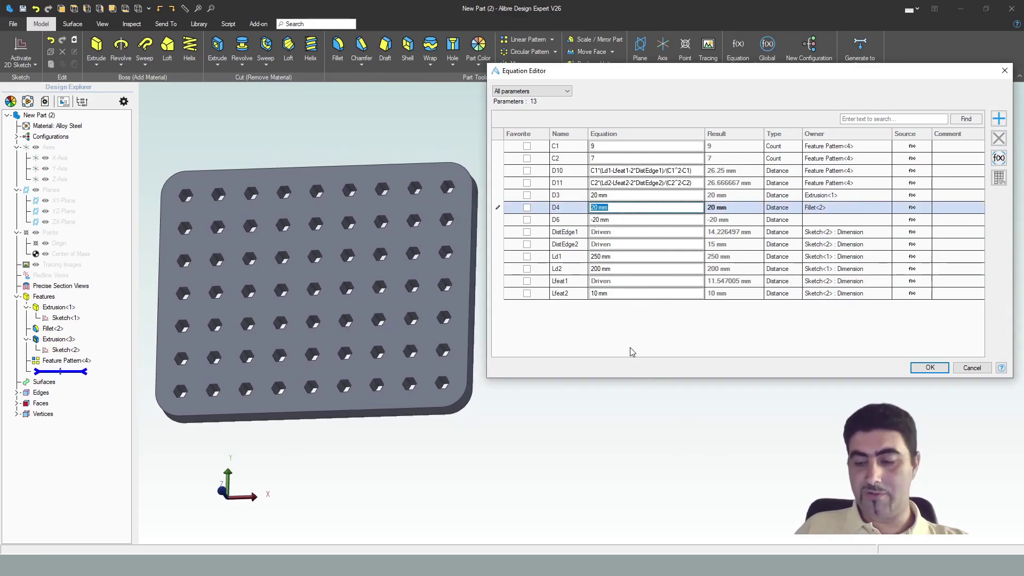
{"action": "type", "text": "15"}
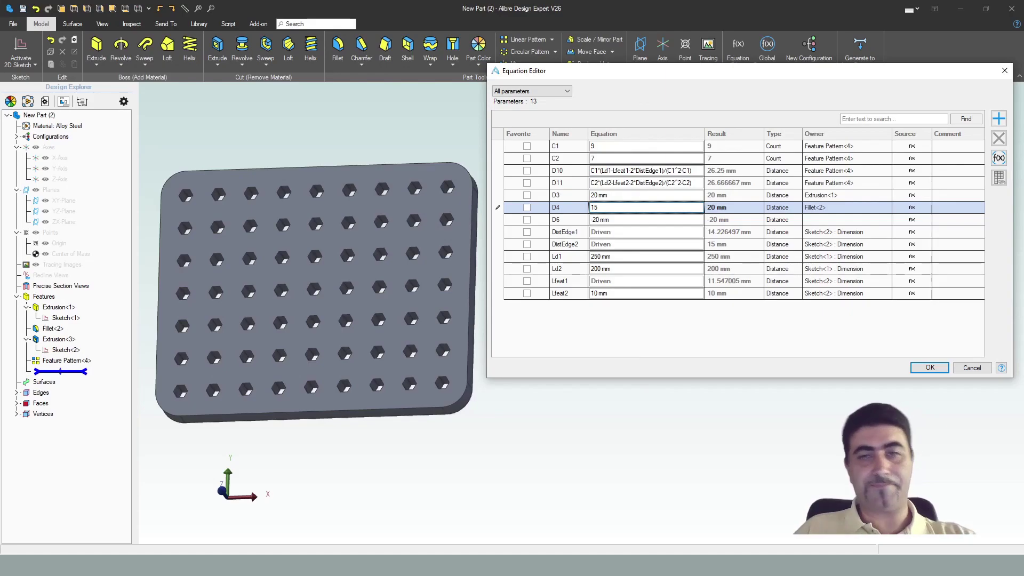
{"action": "key", "text": "Return"}
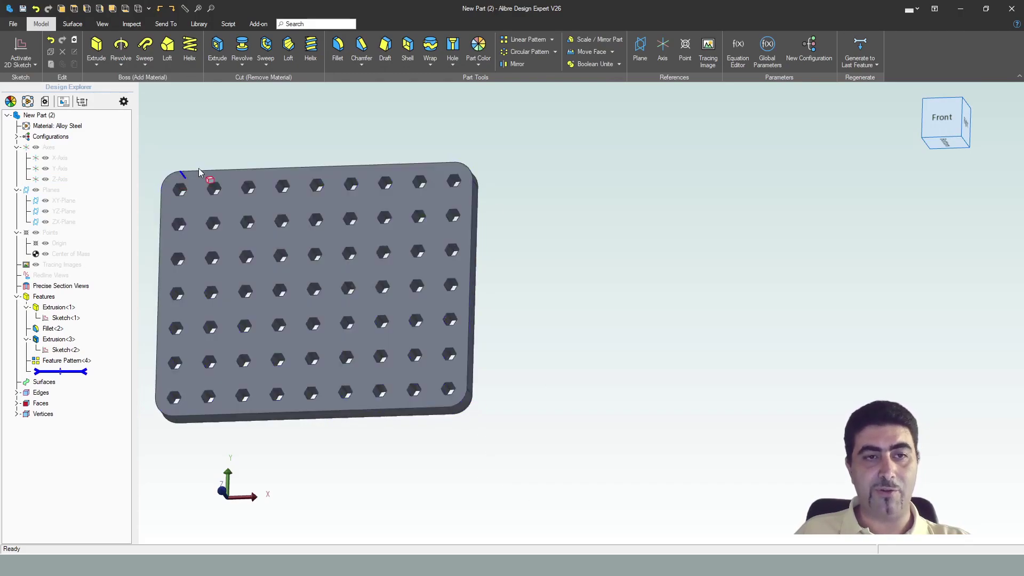
Increase the corner fillet D4 further to 30 mm
{"action": "left_click", "coordinate": [739, 51]}
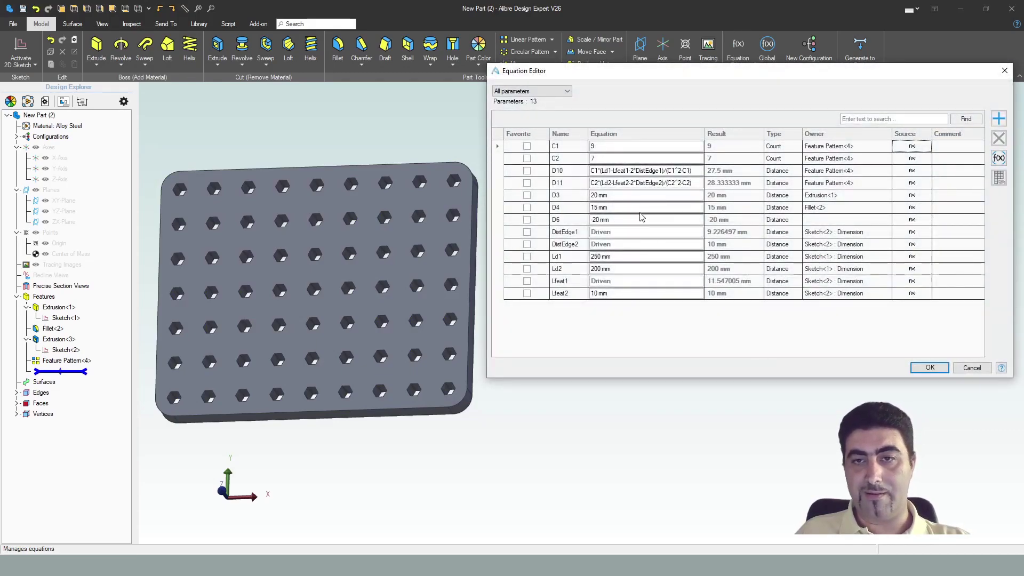
{"action": "left_click", "coordinate": [669, 210]}
{"action": "type", "text": "30"}
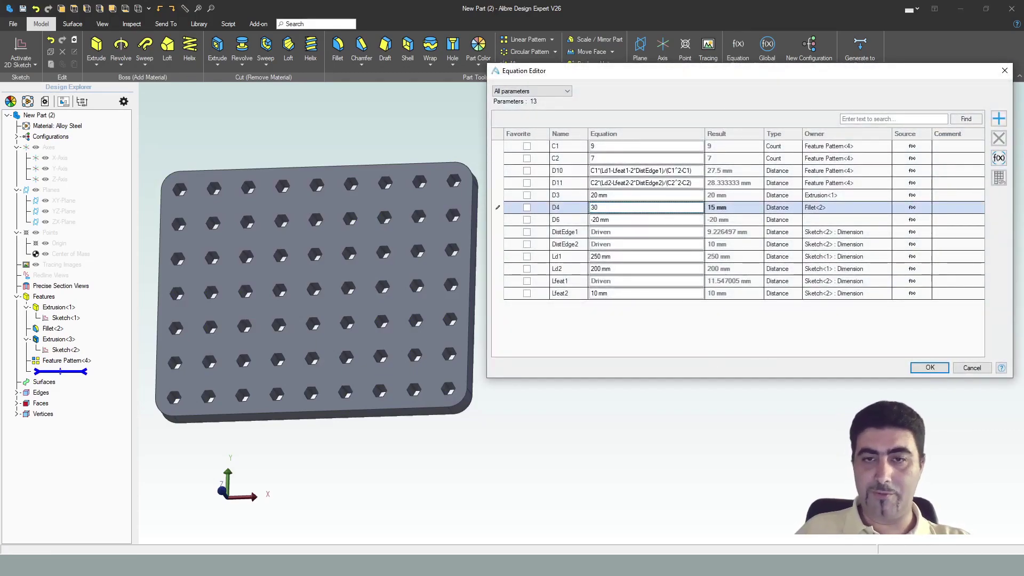
{"action": "key", "text": "Return"}
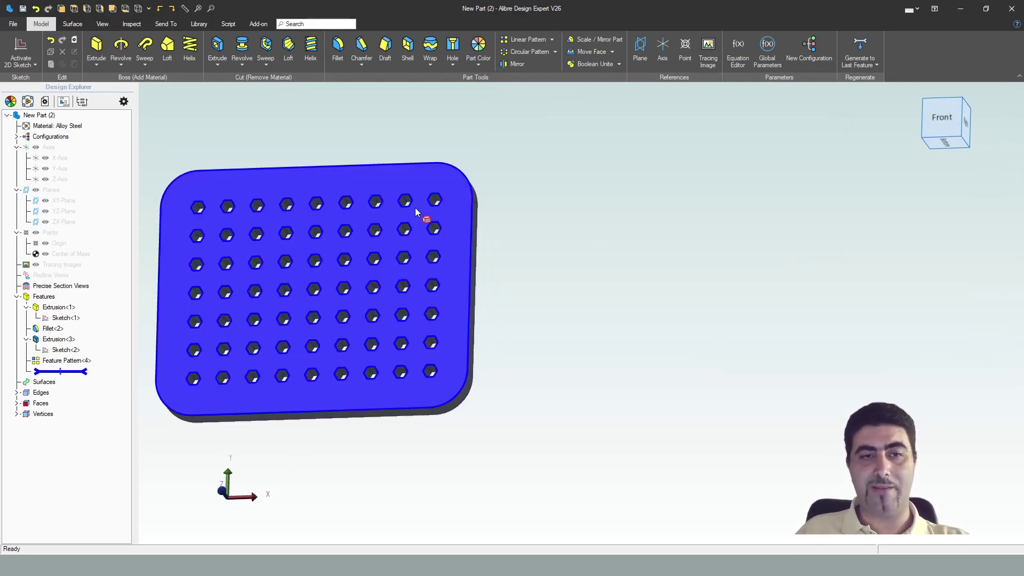
Set D4 to 25, Ld1 to 300 and Ld2 to 125 in the Equation Editor and apply
{"action": "left_click", "coordinate": [738, 48]}
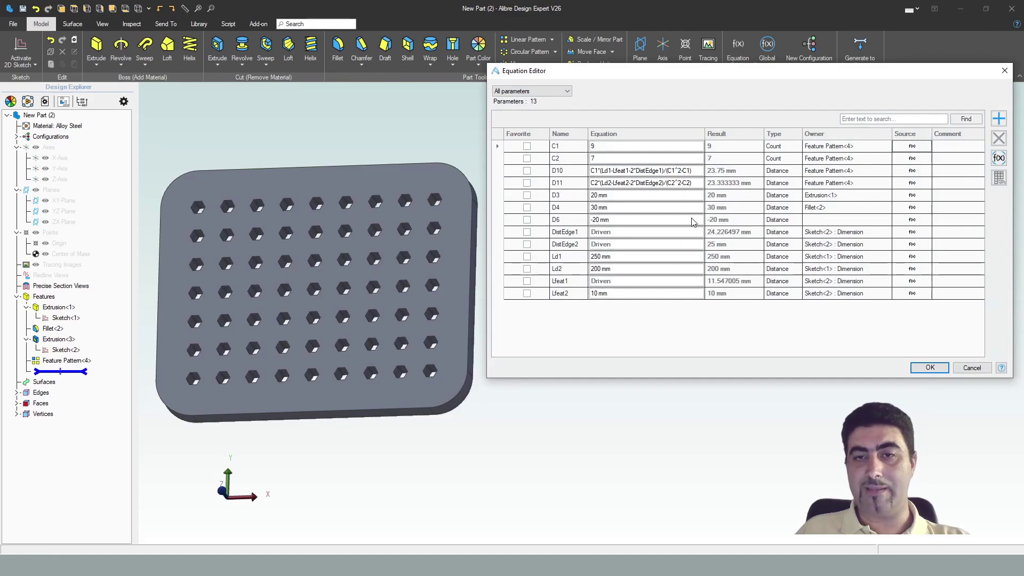
{"action": "left_click", "coordinate": [645, 208]}
{"action": "type", "text": "25"}
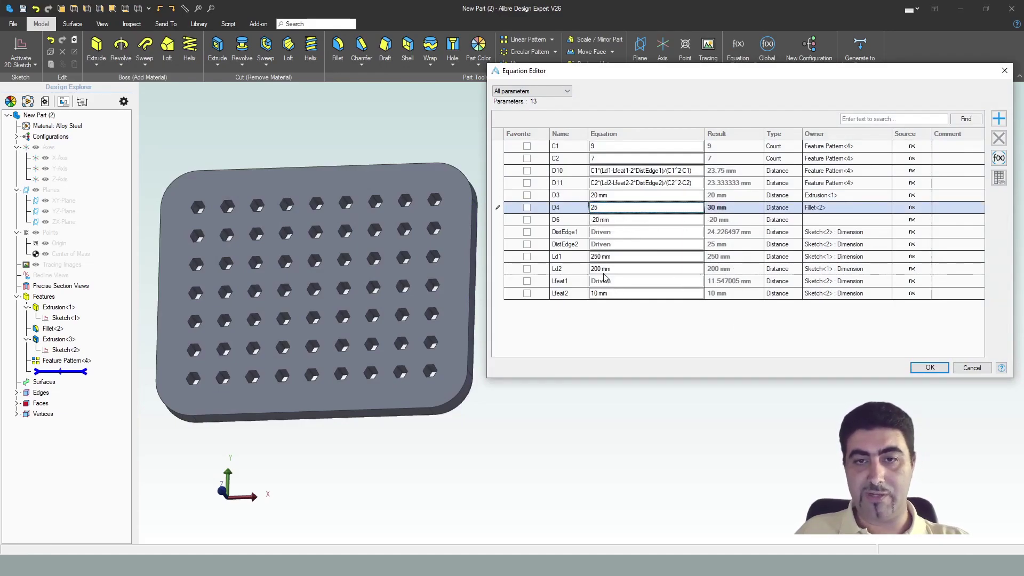
{"action": "left_click", "coordinate": [612, 257]}
{"action": "type", "text": "300"}
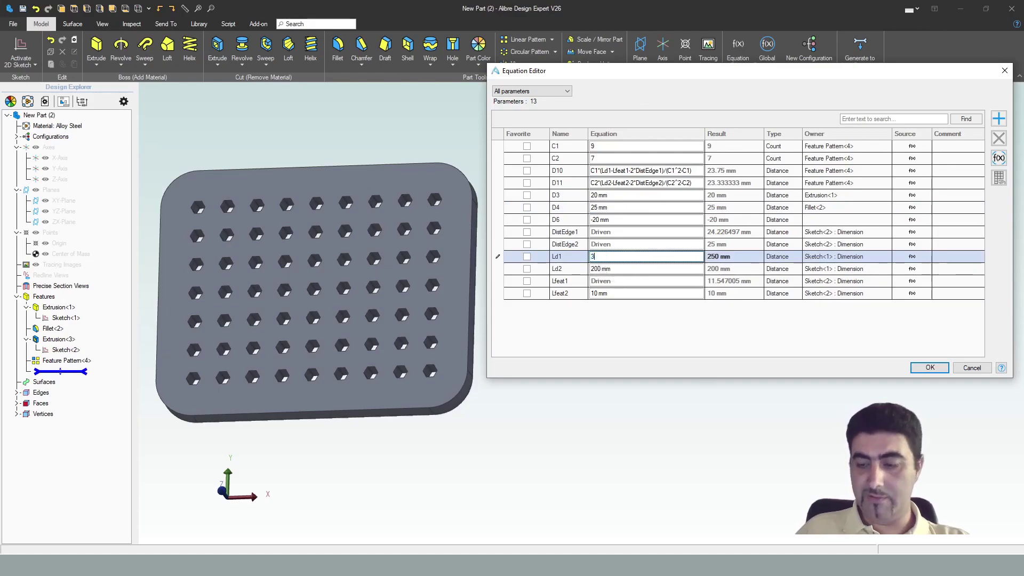
{"action": "left_click", "coordinate": [633, 271]}
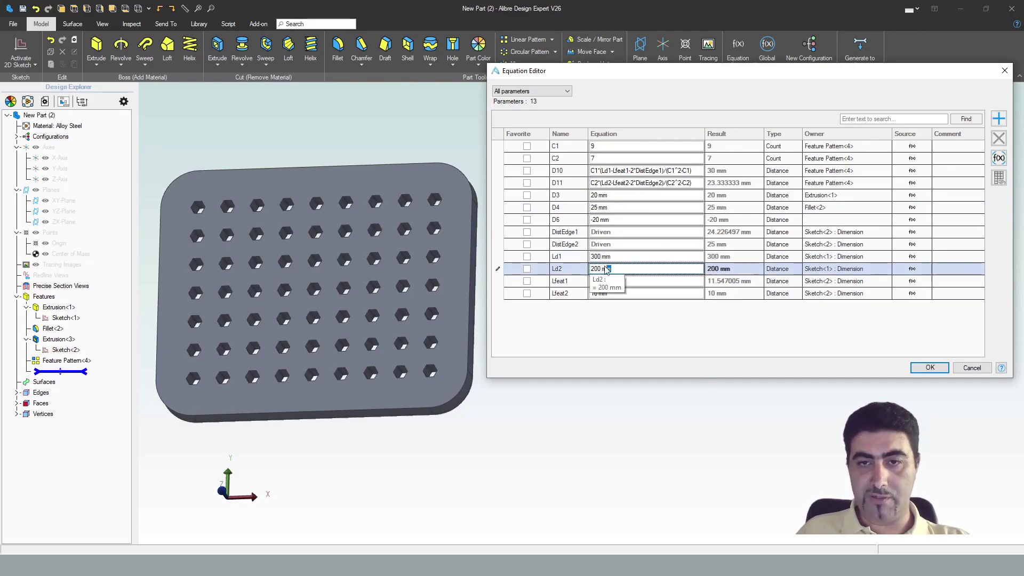
{"action": "type", "text": "125"}
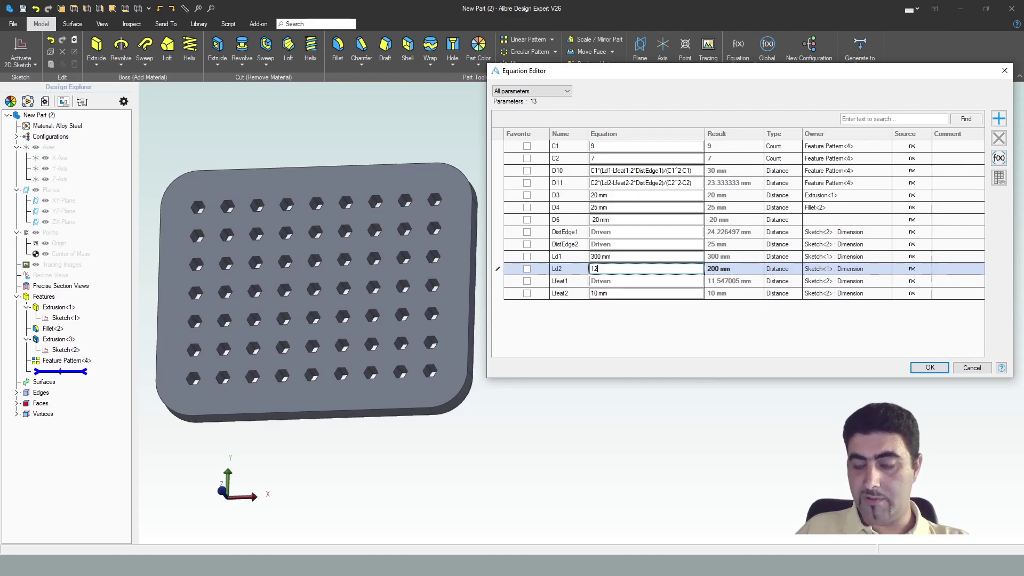
{"action": "left_click", "coordinate": [668, 258]}
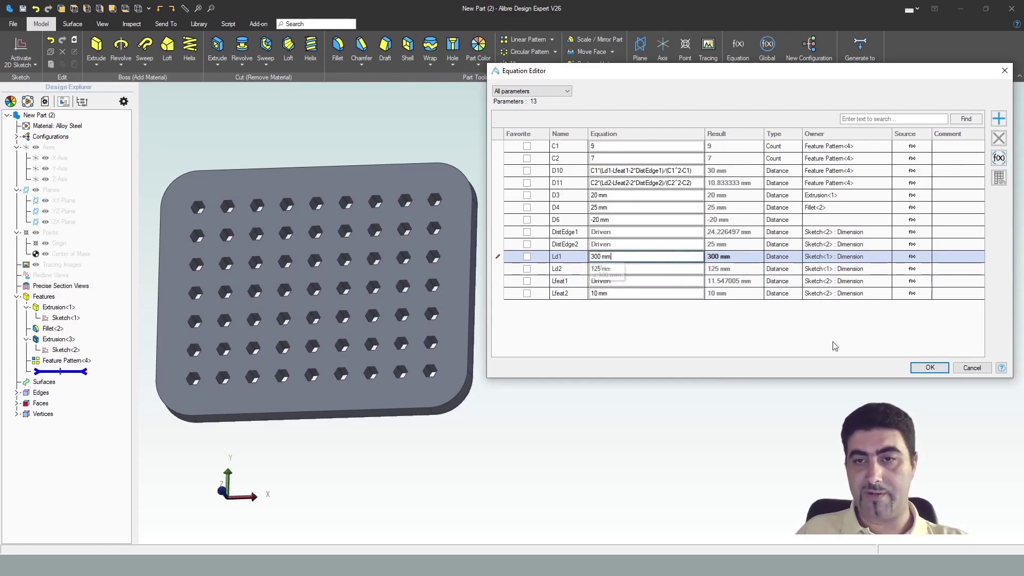
{"action": "left_click", "coordinate": [923, 369]}
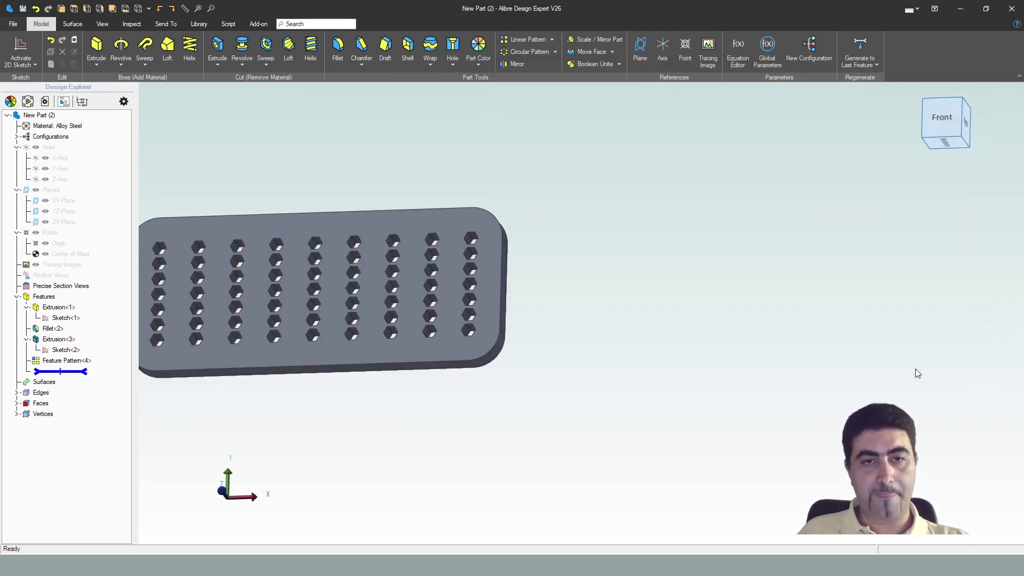
{"action": "middle_click_drag", "start_coordinate": [693, 352], "coordinate": [491, 351]}
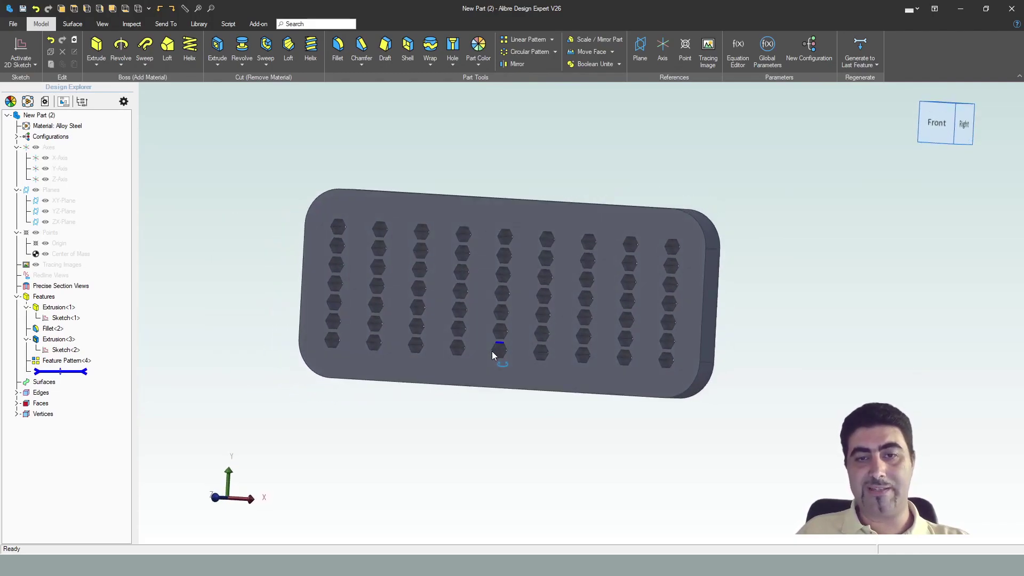
{"action": "middle_click_drag", "start_coordinate": [509, 395], "coordinate": [523, 349]}
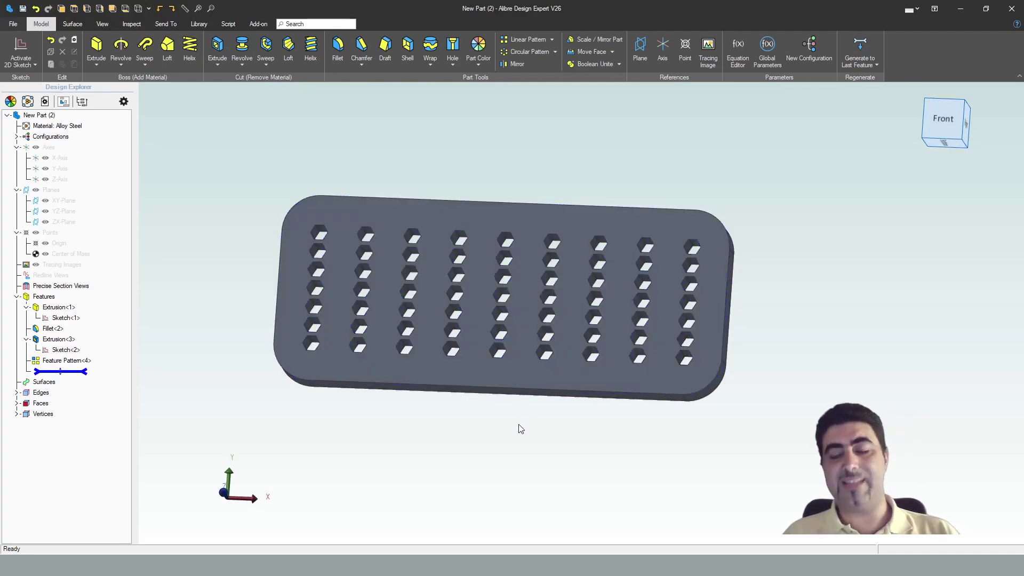